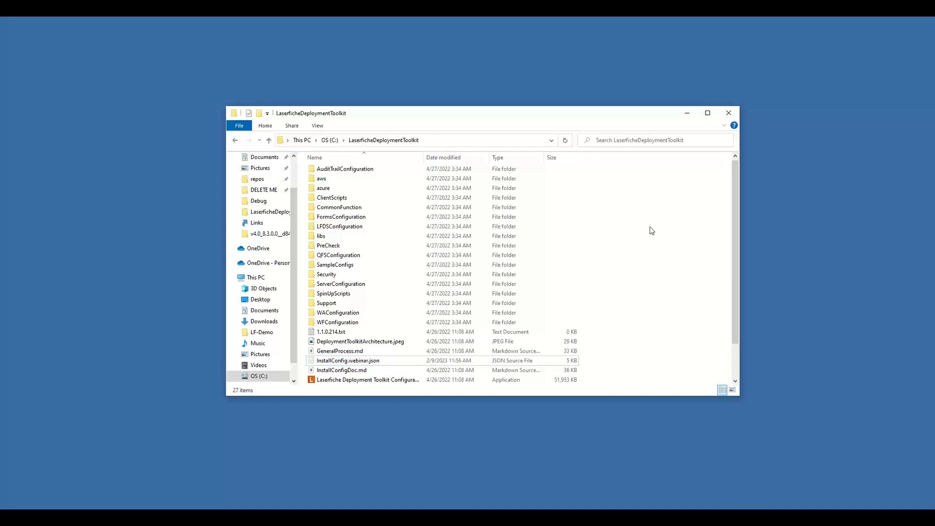
Step: Launch Laserfiche Deployment Toolkit Configuration Utility.exe from the LaserficheDeploymentToolkit folder and bring its window into view
click(357, 380)
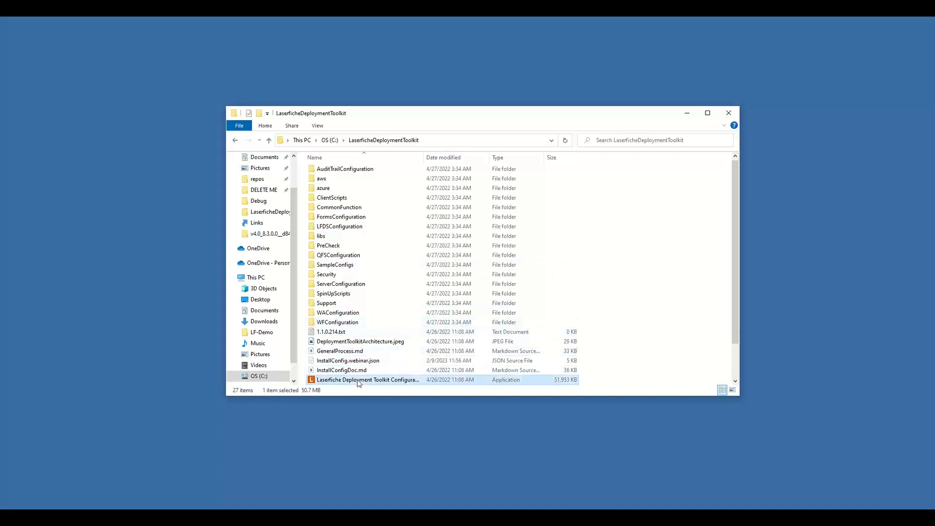
double_click(423, 155)
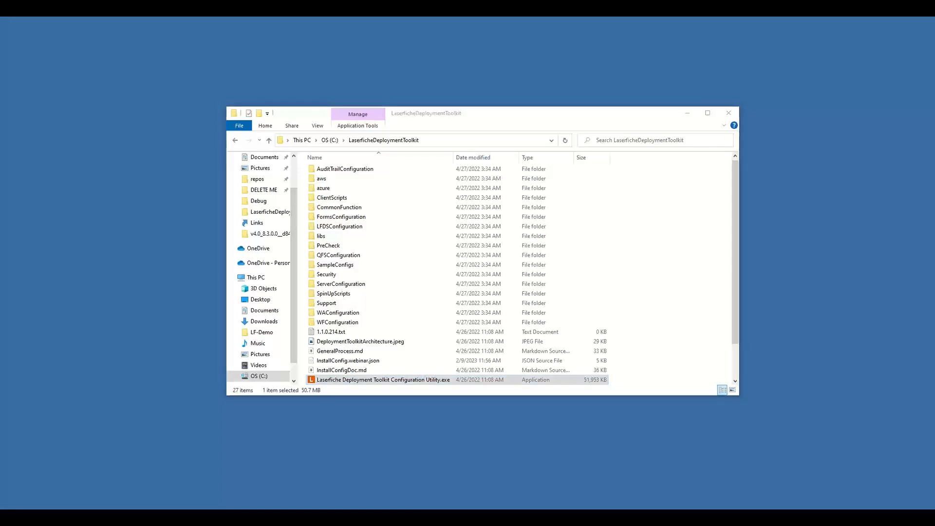
drag(0, 64, 603, 41)
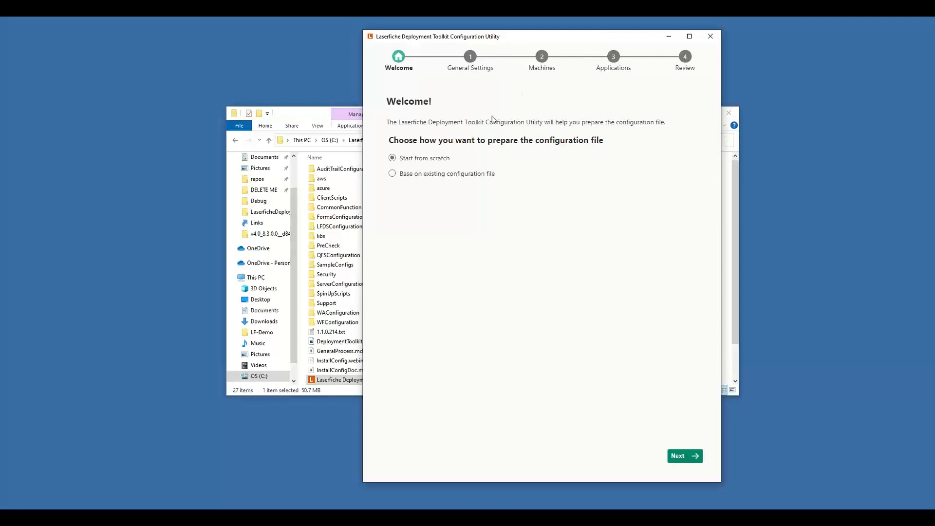
click(471, 176)
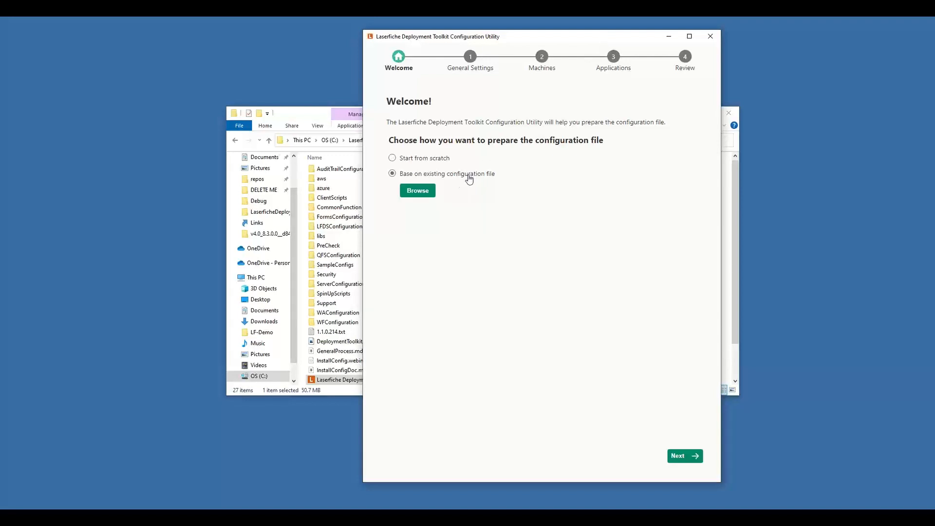
click(419, 191)
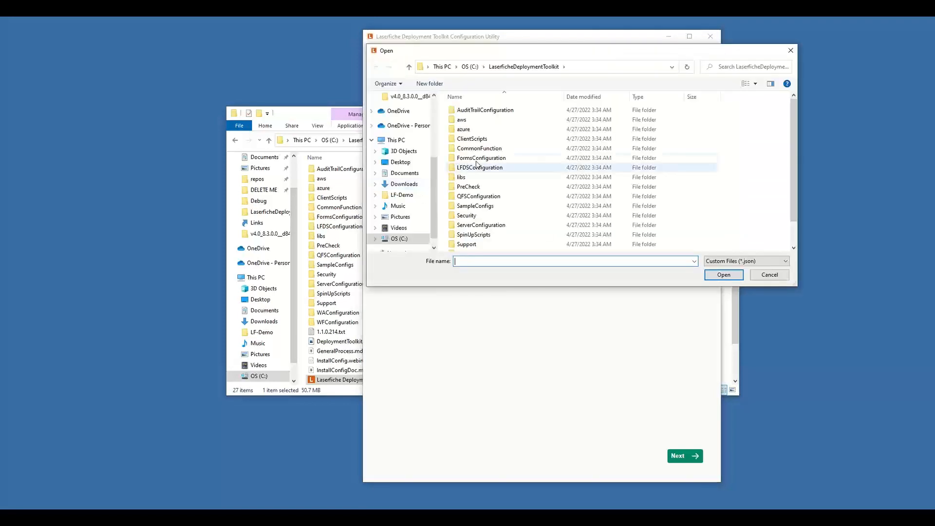
scroll(520, 162, down, 1)
click(508, 248)
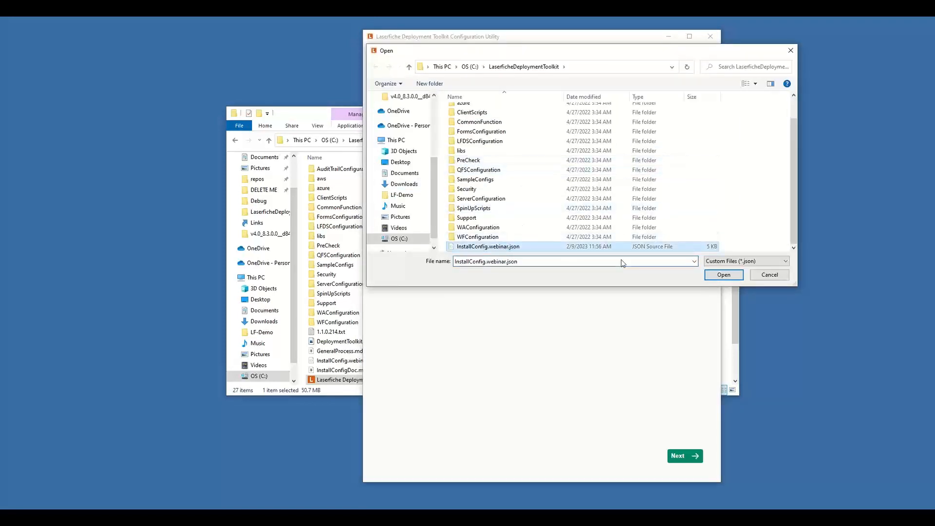
click(720, 275)
click(531, 161)
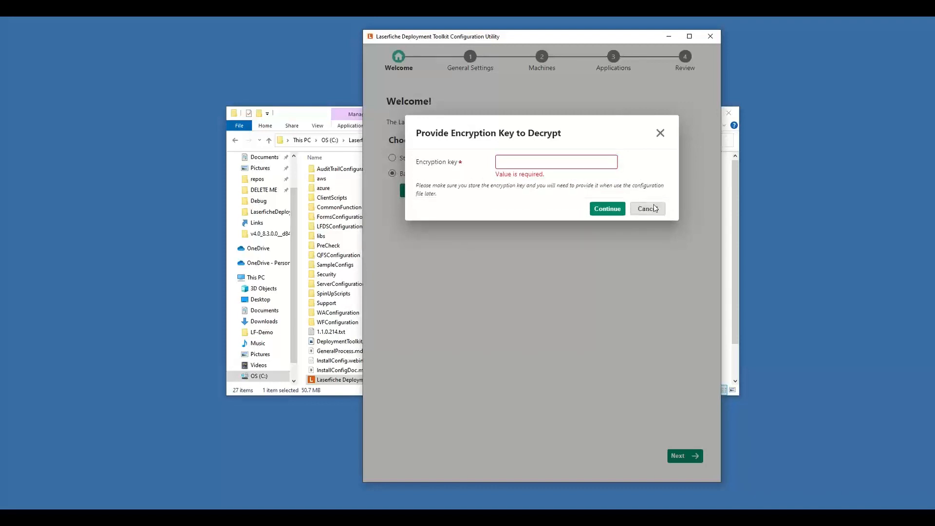
click(655, 204)
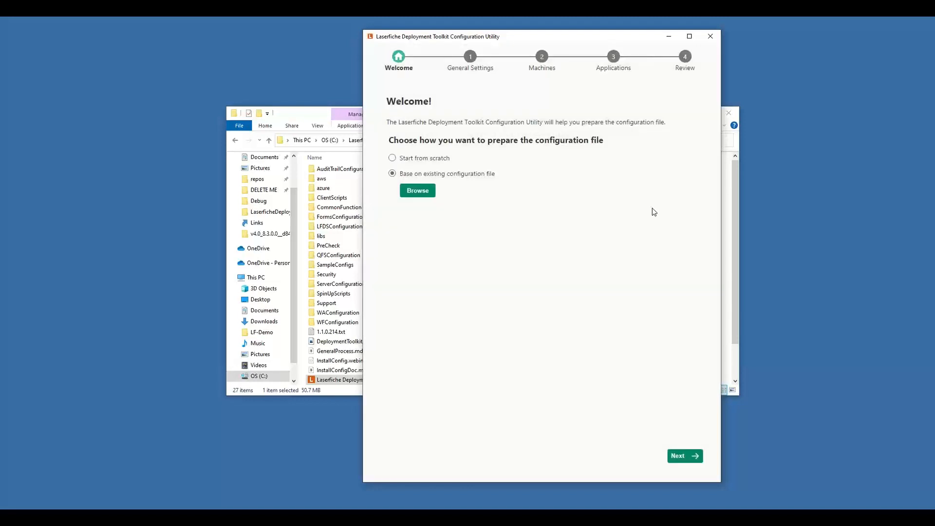
Step: Choose to prepare the configuration file from scratch and proceed to the general settings
click(413, 159)
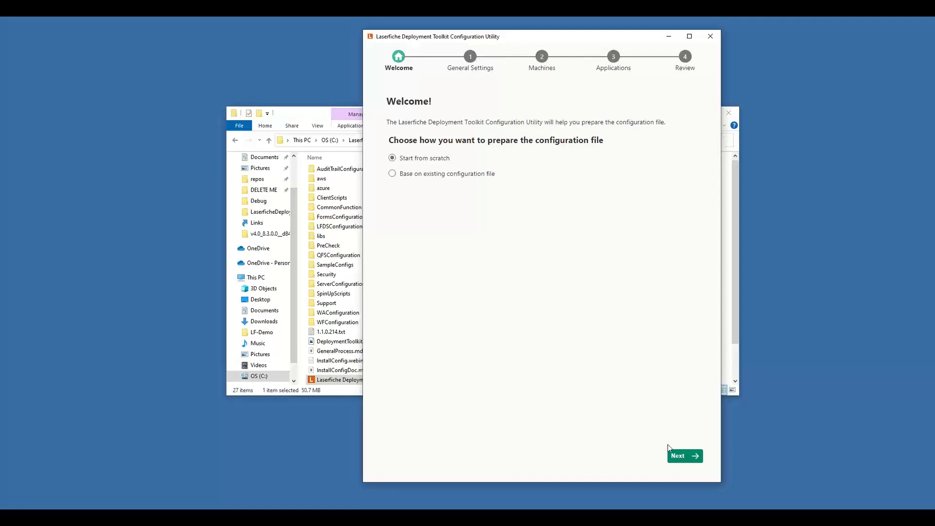
click(677, 456)
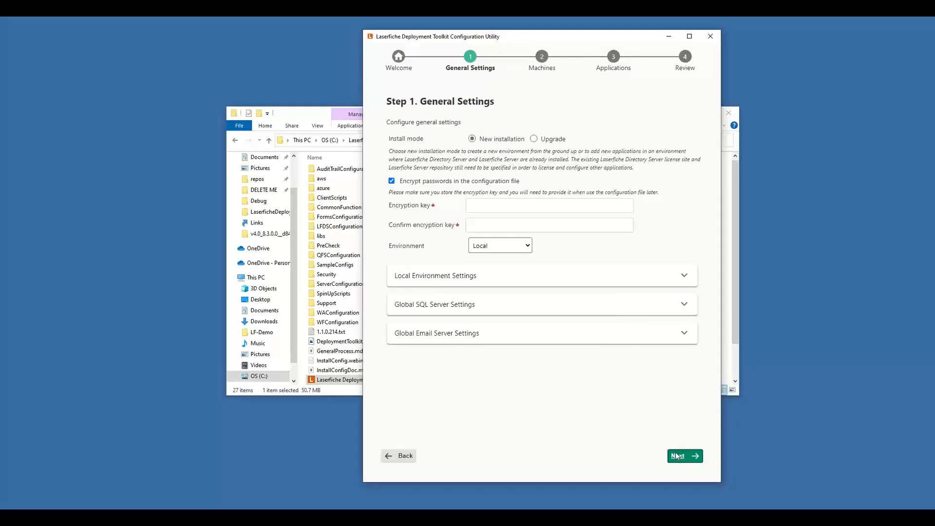
Step: Switch the install mode to Upgrade and back to New installation to compare their settings
click(535, 140)
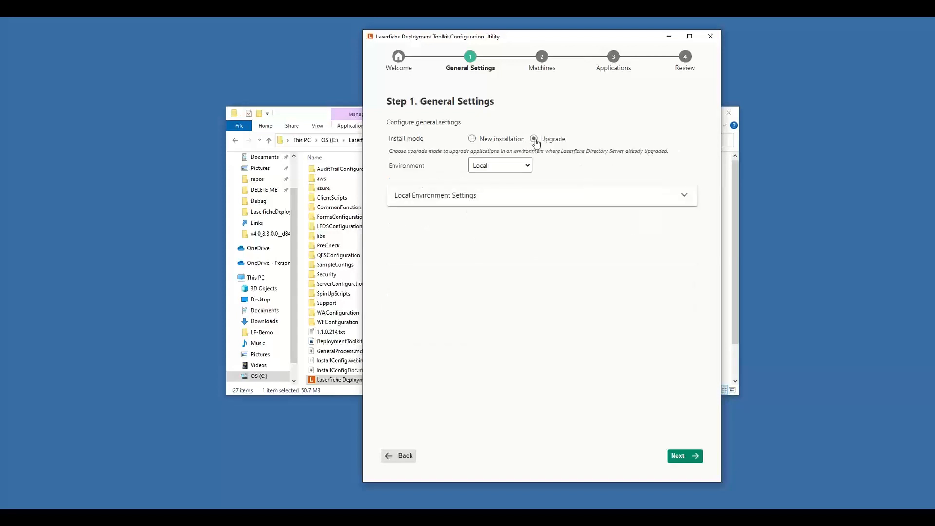
click(472, 140)
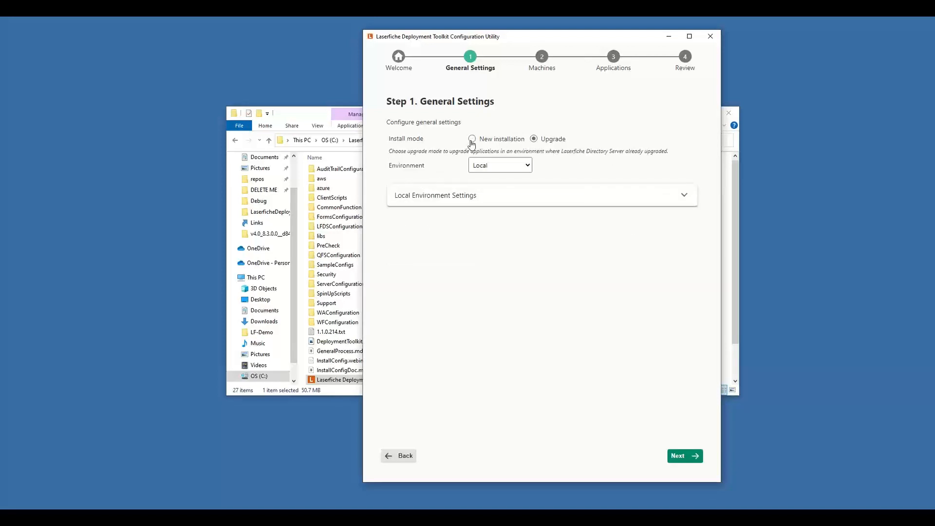
click(534, 139)
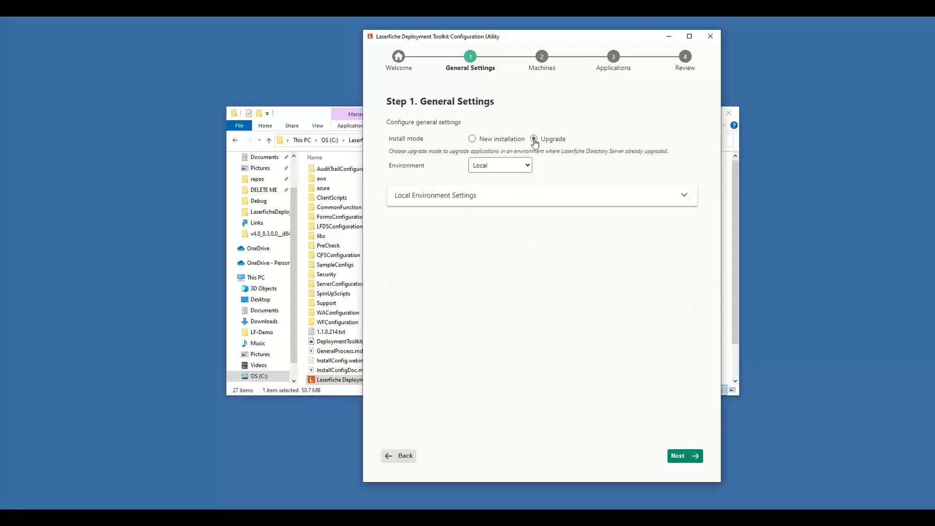
click(472, 139)
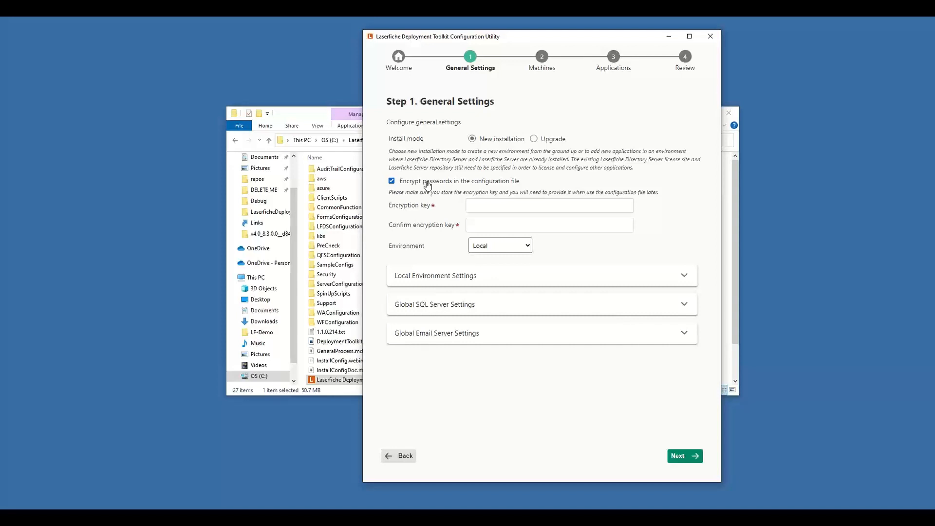
Step: Enter and confirm the encryption key for the passwords in the configuration file
click(494, 208)
text(••••)
key(Tab)
text(••••)
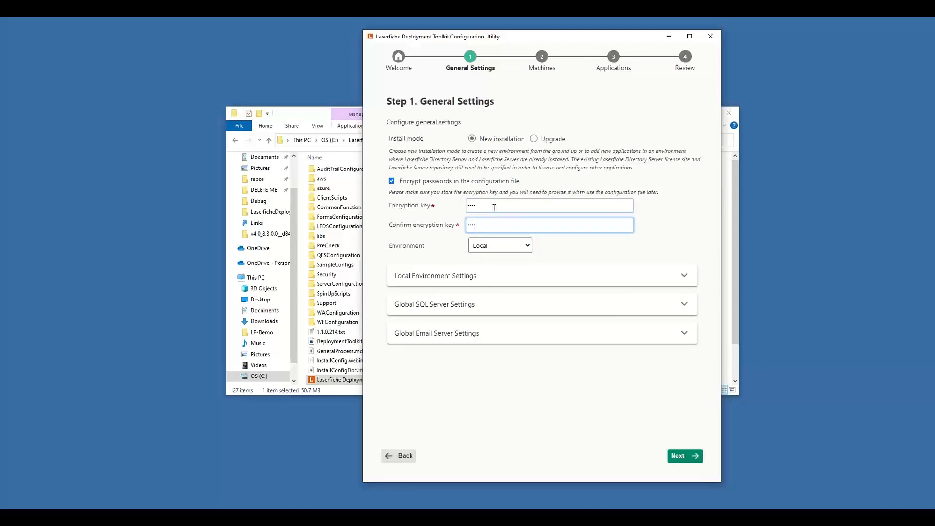
Step: Switch the environment through AWS and Azure and return it to Local
click(527, 249)
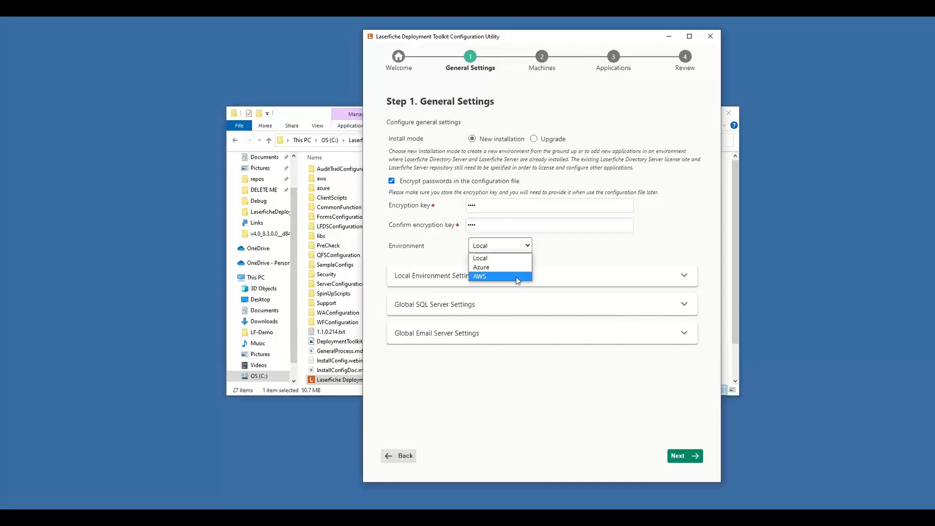
click(516, 276)
click(504, 246)
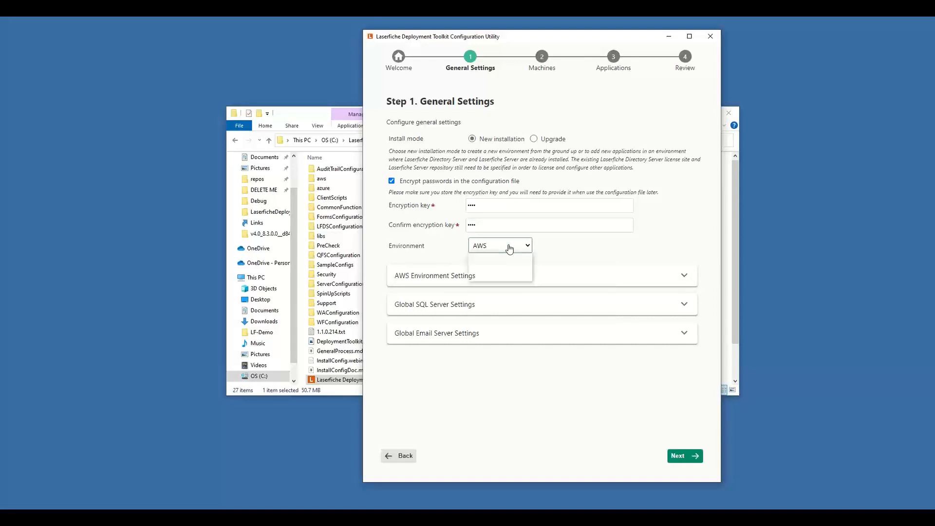
click(499, 267)
click(497, 248)
click(496, 259)
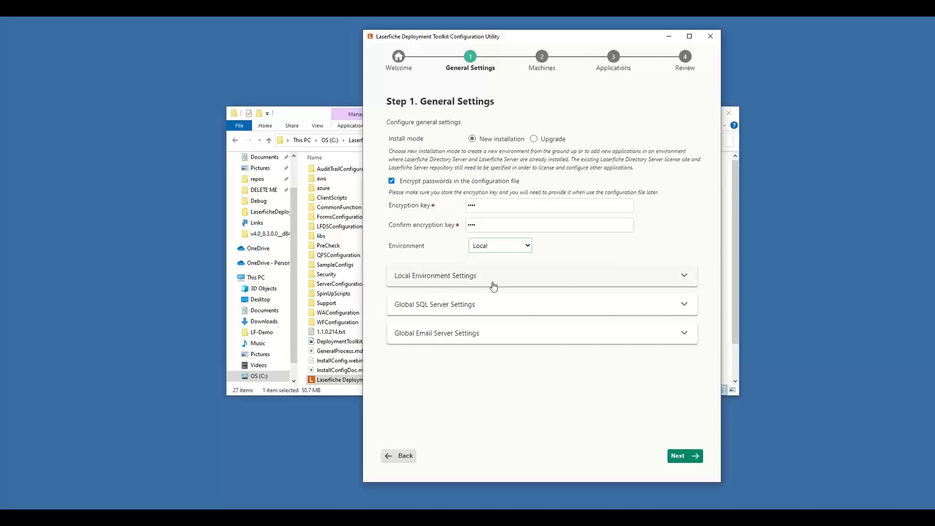
Step: Set the local environment's path for install packages to C:\LaserficheRioInstall, copied from that folder's File Explorer window
click(511, 279)
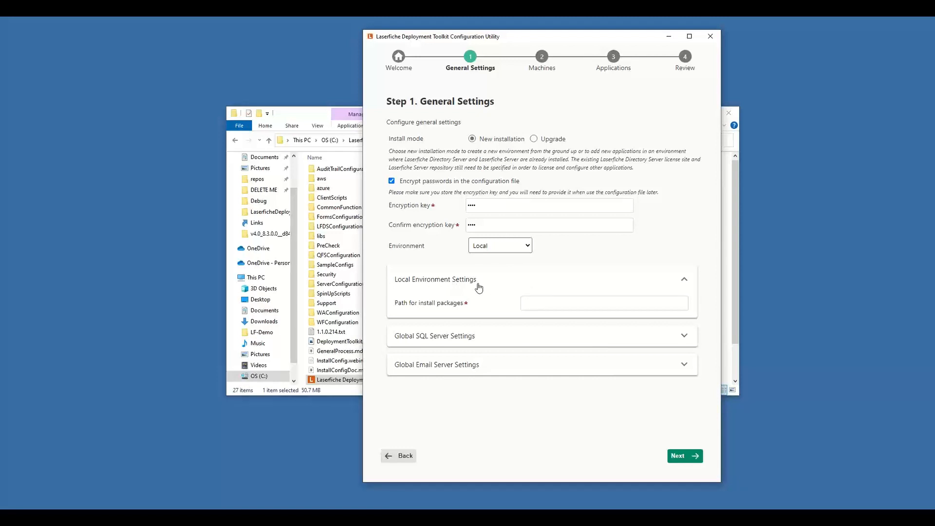
click(610, 303)
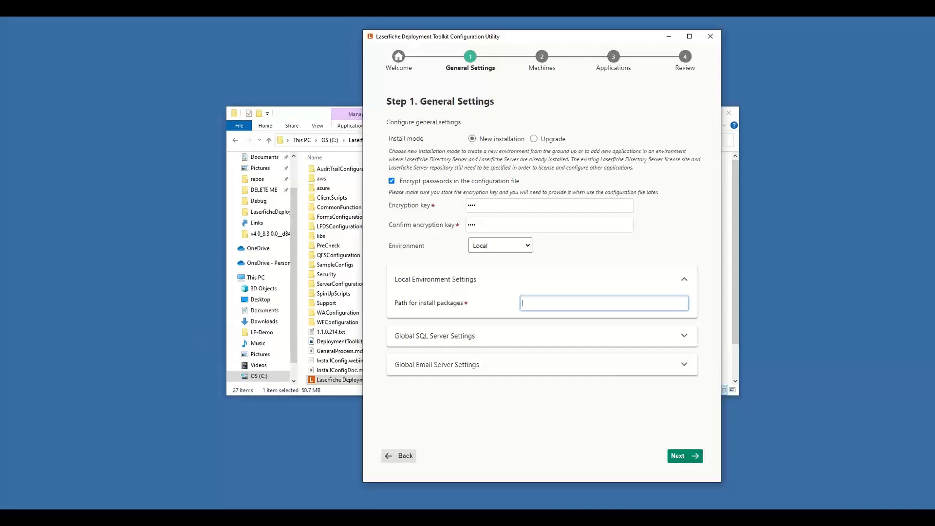
key(alt+Tab)
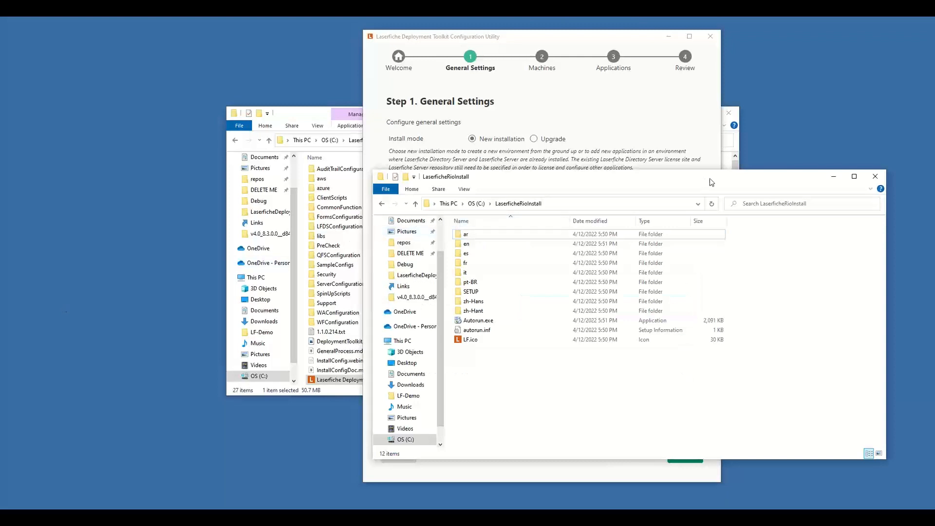
drag(719, 177, 382, 150)
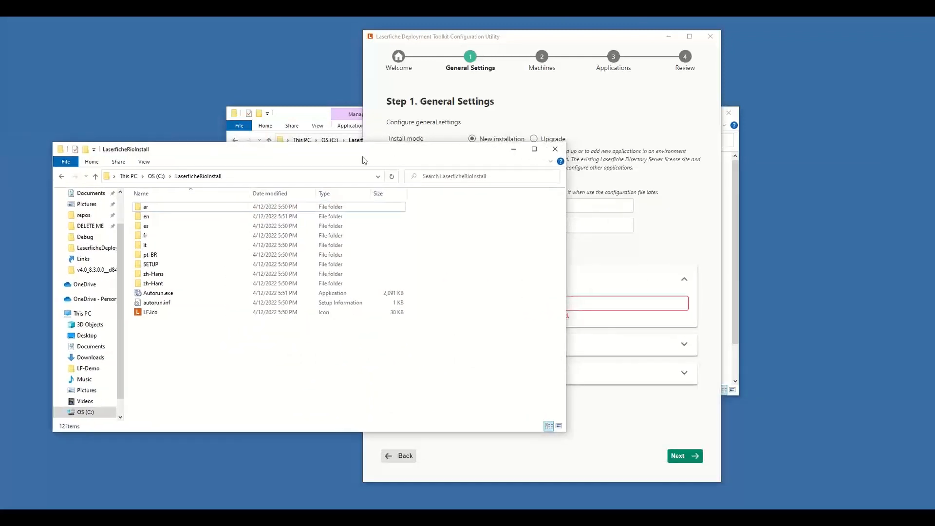
click(318, 174)
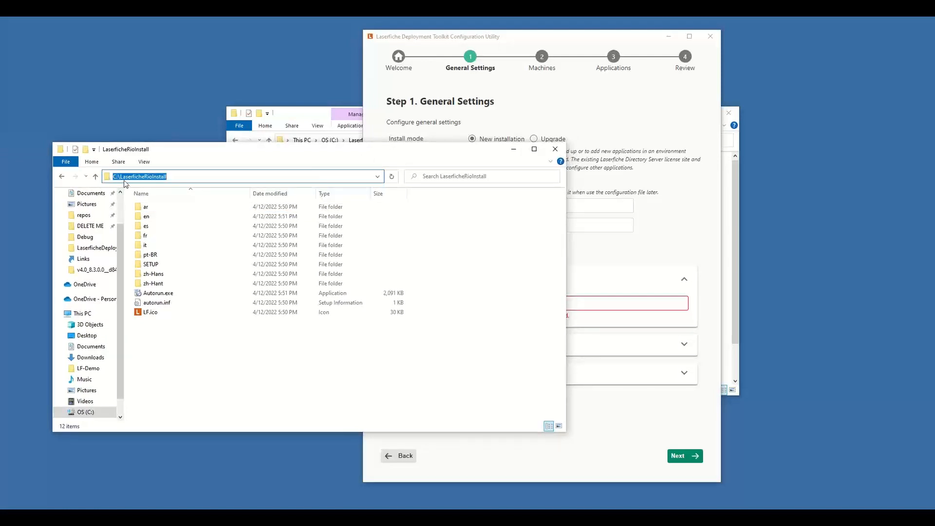
right_click(163, 177)
click(204, 206)
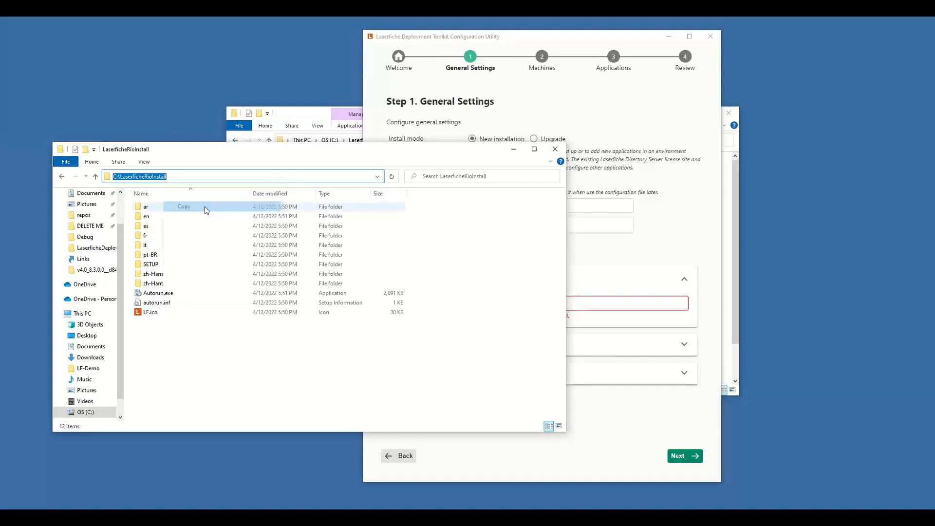
click(664, 305)
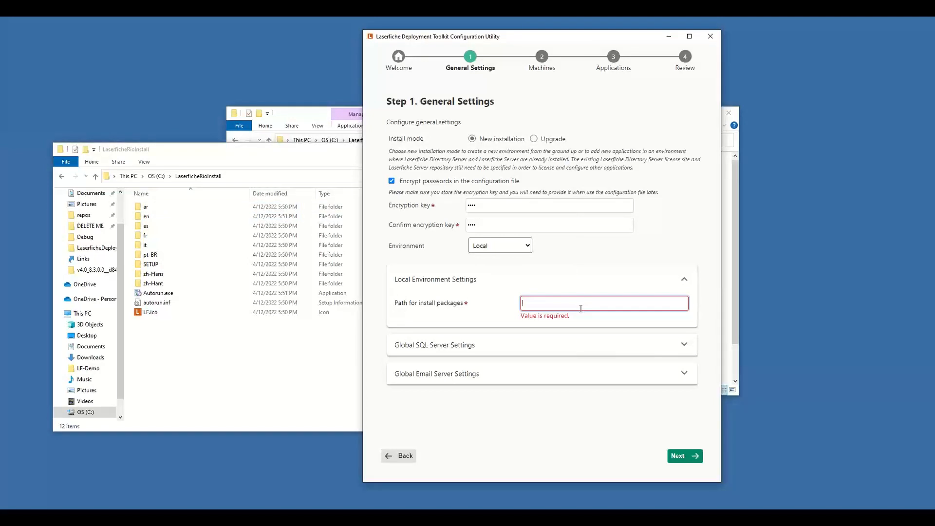
key(ctrl+v)
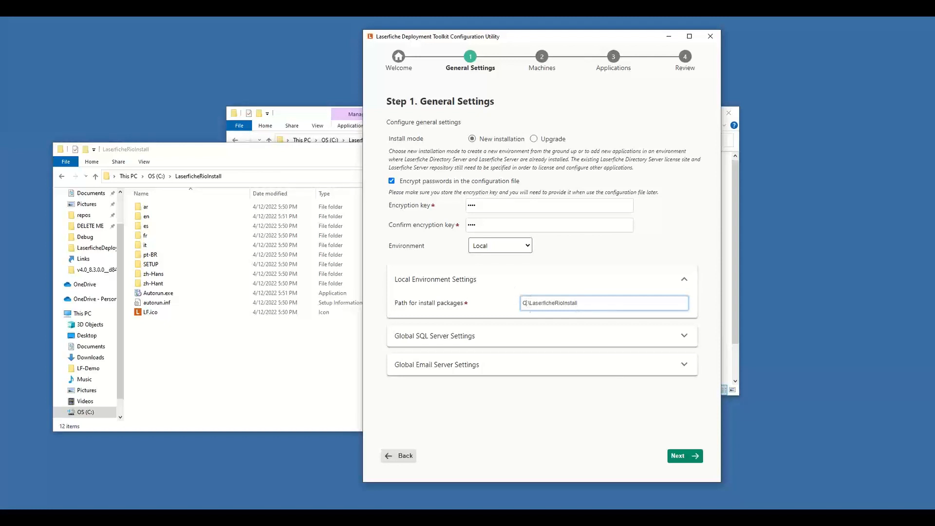
Step: Try a \\server network path for the install packages and restore the C: drive path
key(BackSpace)
key(Delete)
text(\server)
key(shift+End)
key(End)
key(Home)
key(shift+Right)
key(shift+Right)
key(shift+Right)
key(shift+Right)
key(shift+Right)
key(shift+Right)
key(shift+Right)
key(shift+Right)
text(C:)
Step: Set the global SQL Server name to lf-sql-prod\Laserfiche with username sa-laserfiche, and enter the SQL password
click(686, 344)
click(582, 369)
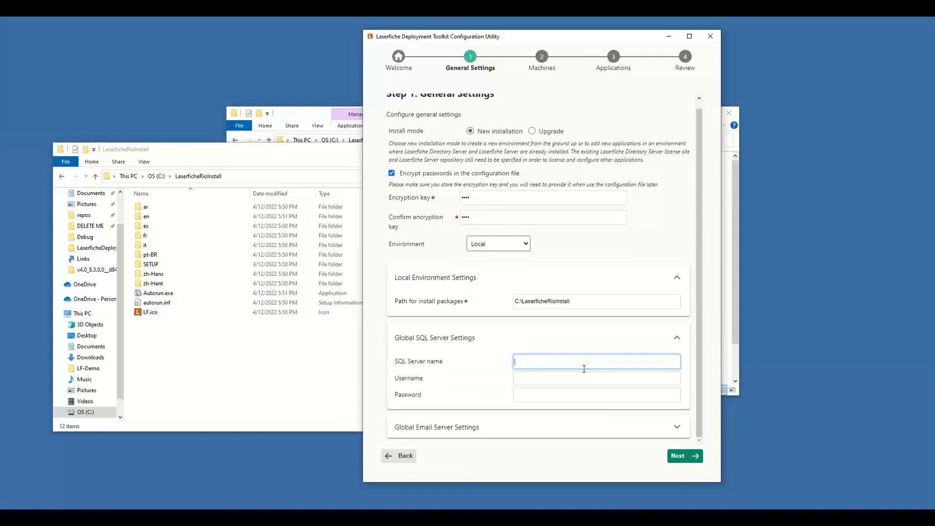
text(lf-sql-prod\Laserfich)
text(e)
key(Tab)
text(sa)
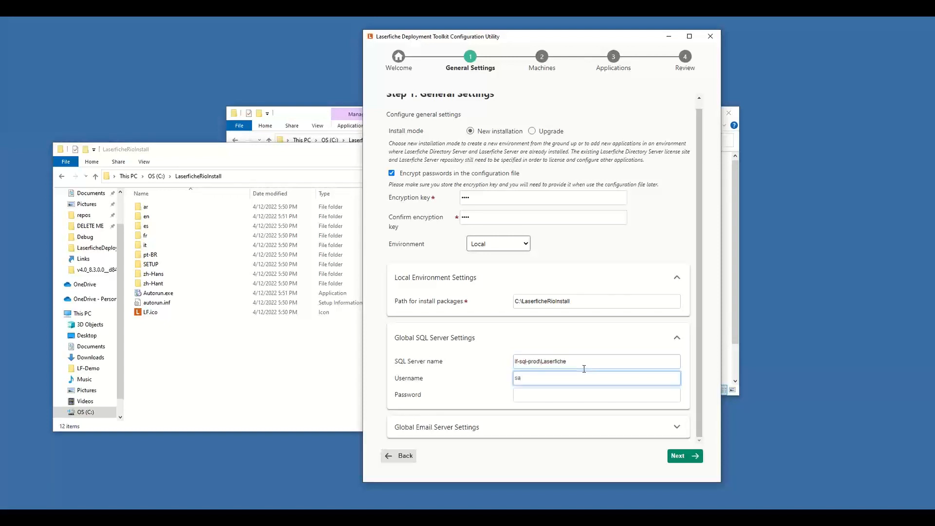
text(-laserfiche)
key(Tab)
text(••••••••••••)
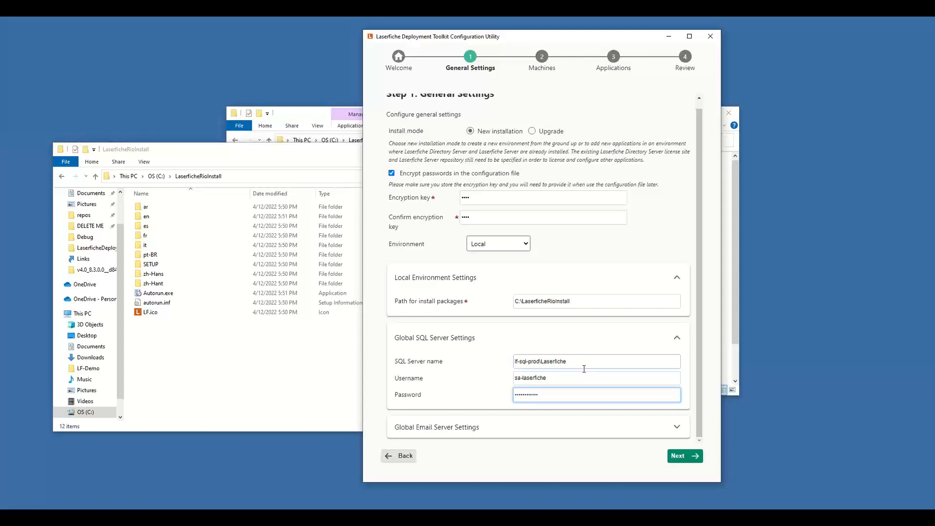
Step: Review the global email server settings without filling them in, and proceed to the Machines step
click(610, 431)
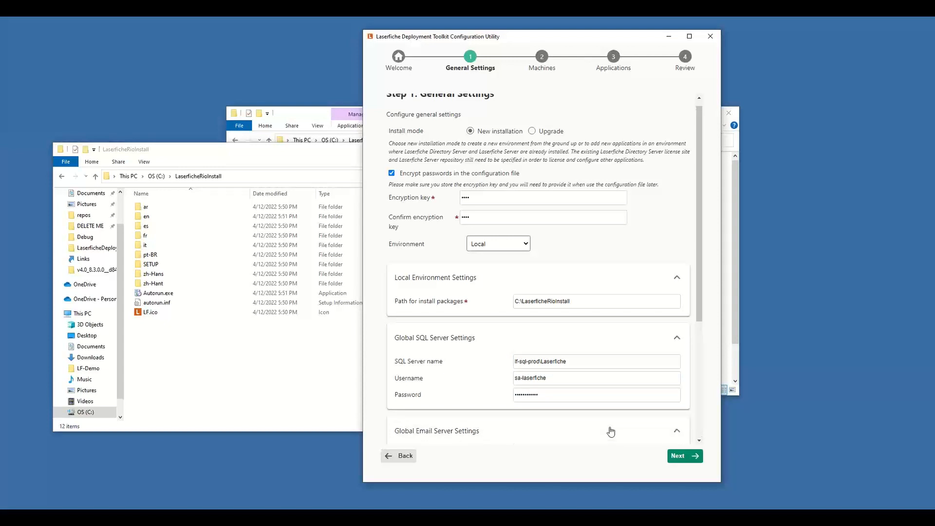
scroll(612, 431, down, 2)
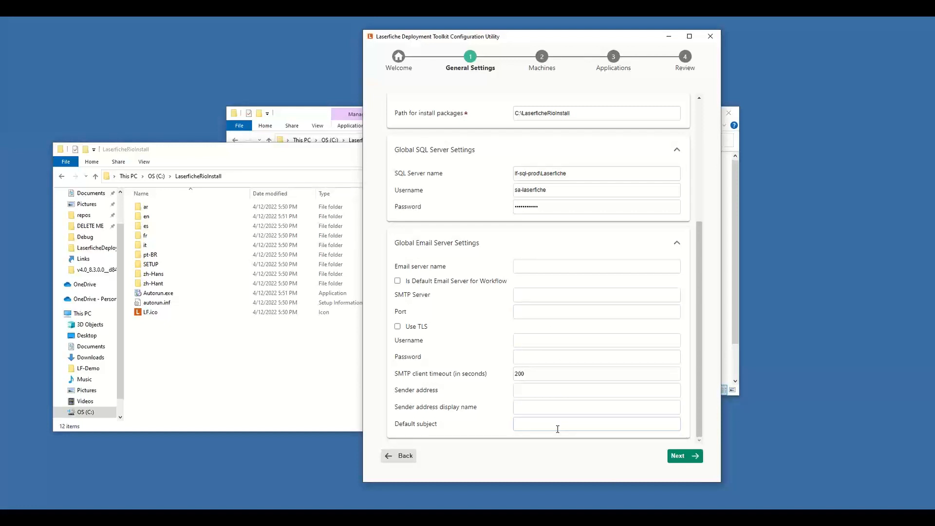
click(684, 458)
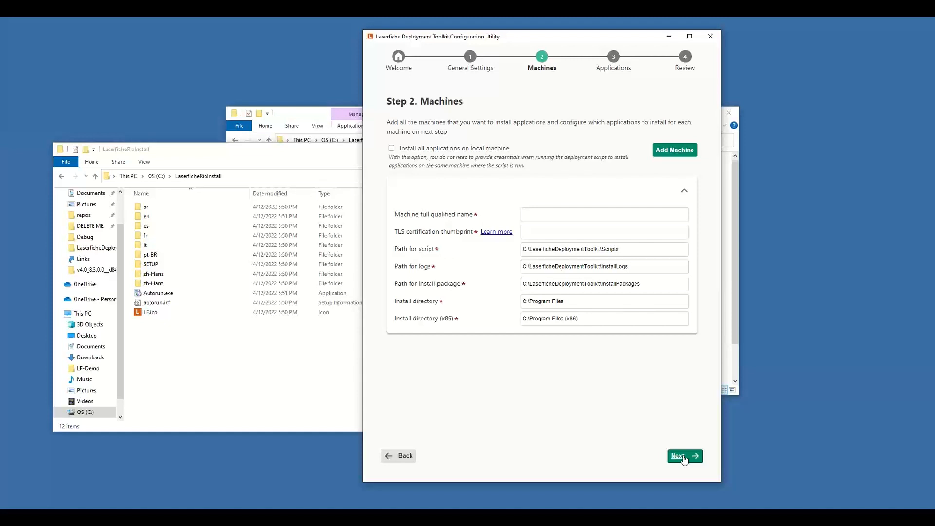
Step: Leave installing all applications on the local machine disabled and set the machine's full qualified name to app-server.citiesdigital.local
click(434, 150)
click(501, 150)
click(592, 211)
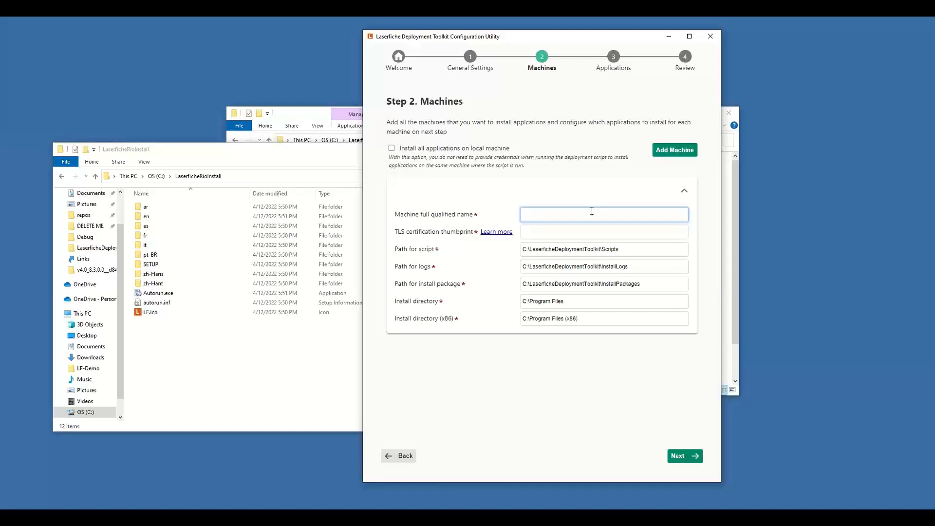
text(app-server.citiesdigital.local)
key(Tab)
key(Tab)
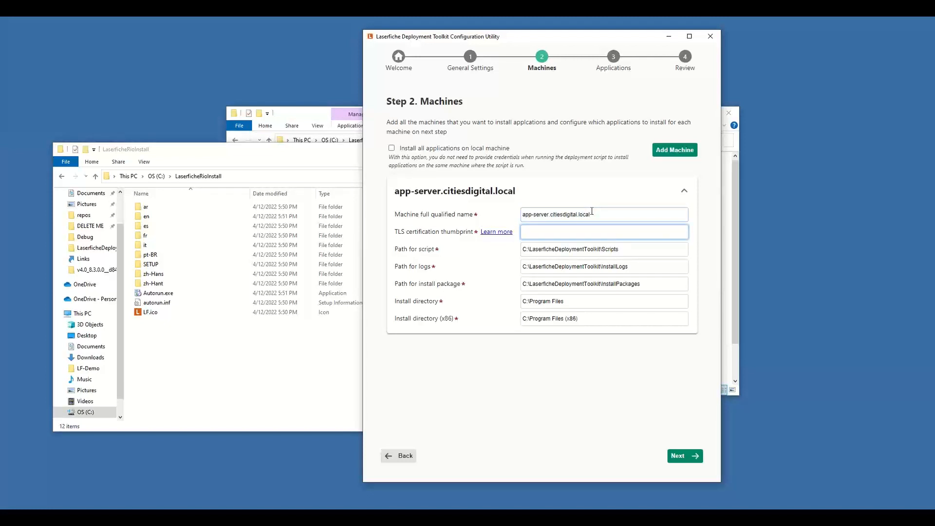
Step: Open the help article on retrieving a certificate's thumbprint from the TLS certification thumbprint setting and maximize its window
click(496, 233)
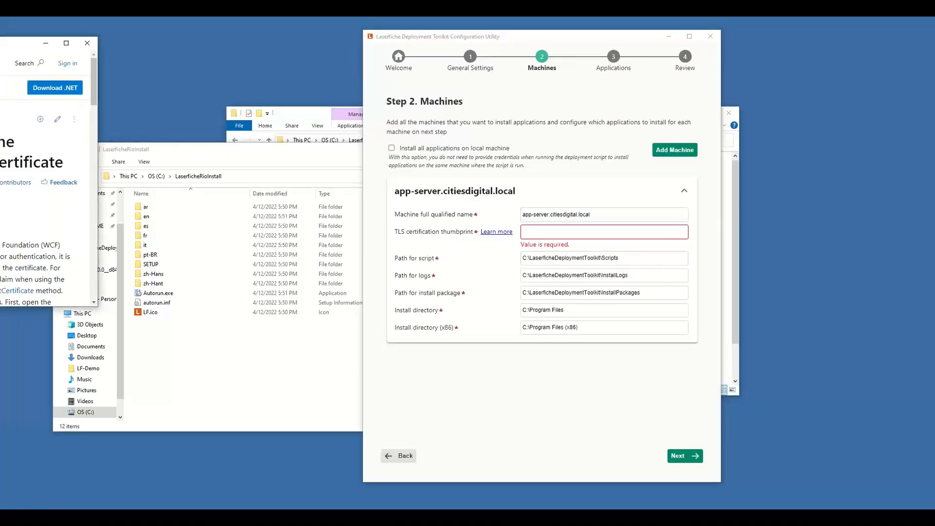
drag(12, 46, 336, 18)
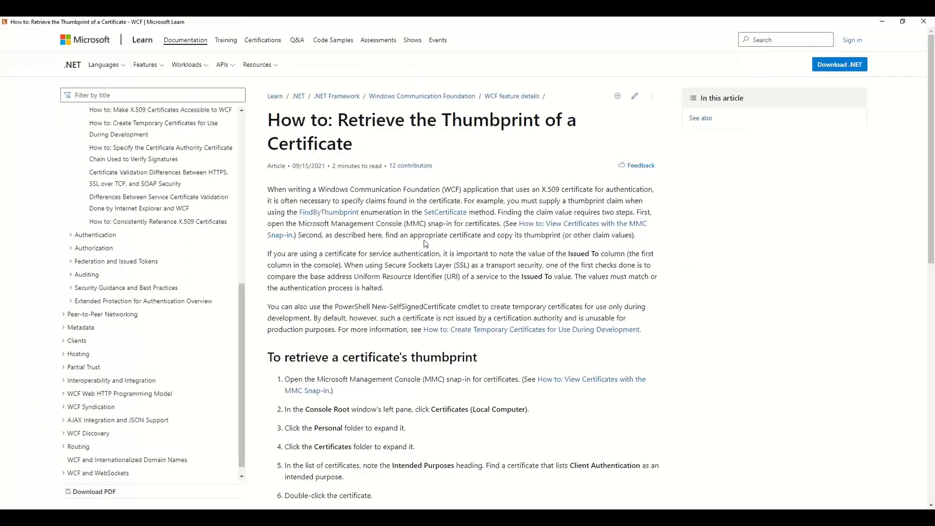
Step: Close the help article and set the app server's TLS certification thumbprint to TestThumbprint
click(922, 22)
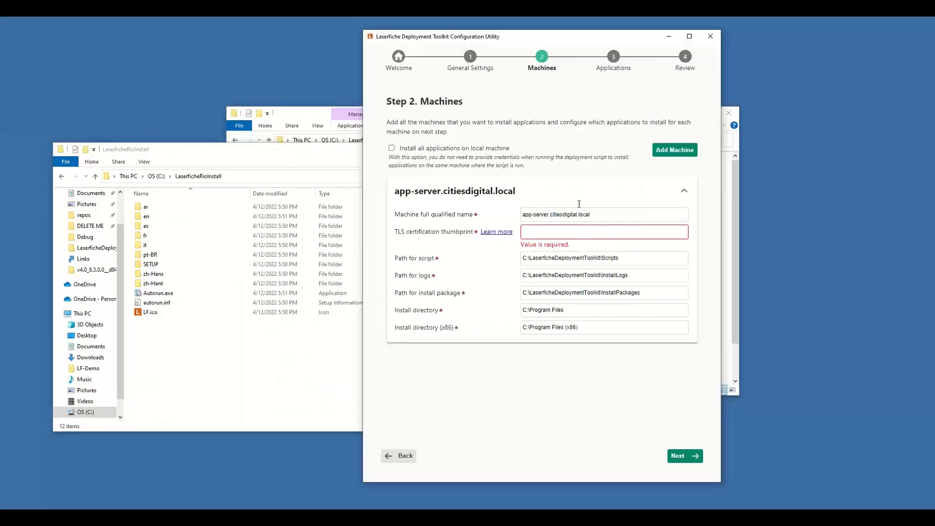
click(549, 231)
text(Test)
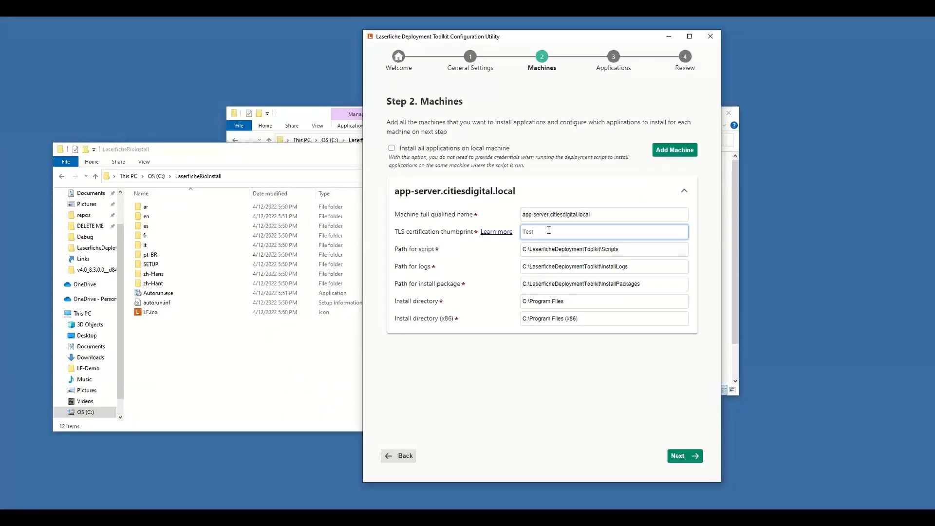
text(Thumbprint)
Step: Set the app server's install directories to E:\Program Files and E:\Program Files (x86)
click(623, 302)
click(620, 320)
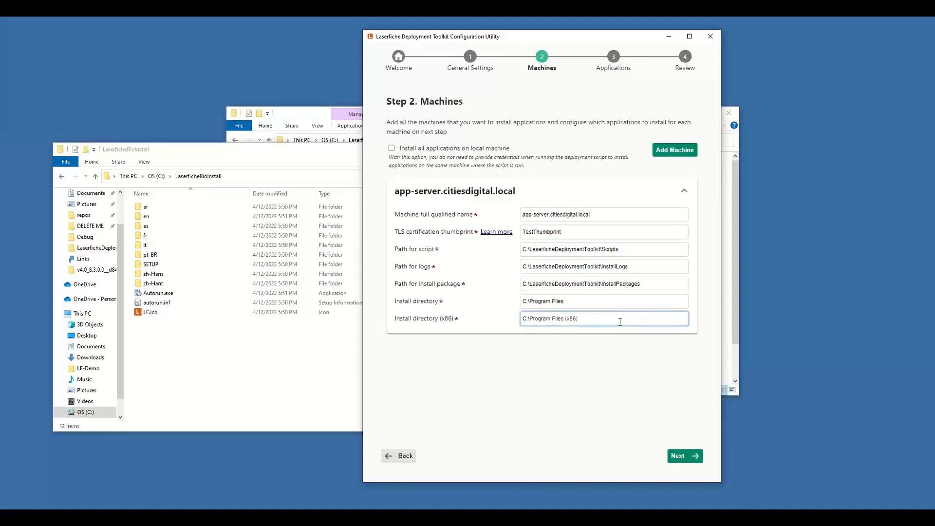
click(524, 302)
key(BackSpace)
text(E)
click(526, 317)
key(BackSpace)
text(E)
Step: Add a second machine with the full qualified name web-server.citiesdigital.local
click(660, 151)
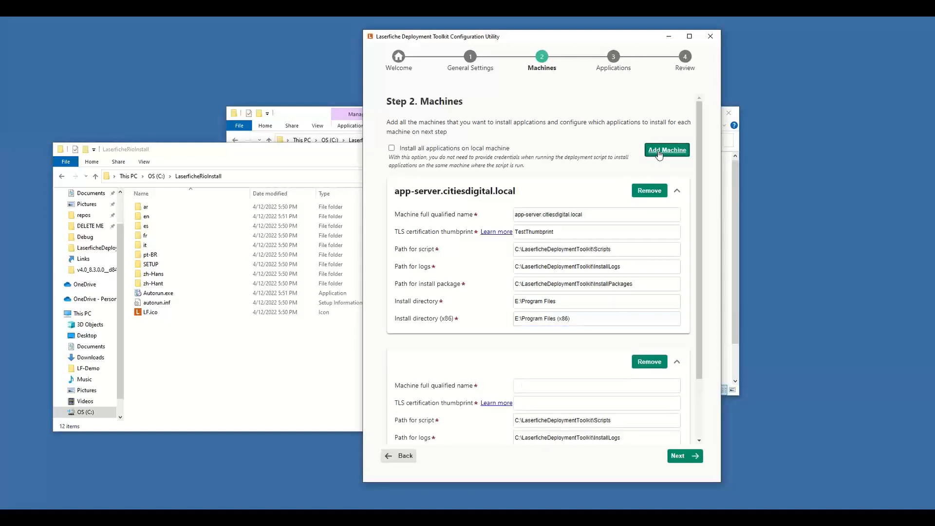
click(528, 387)
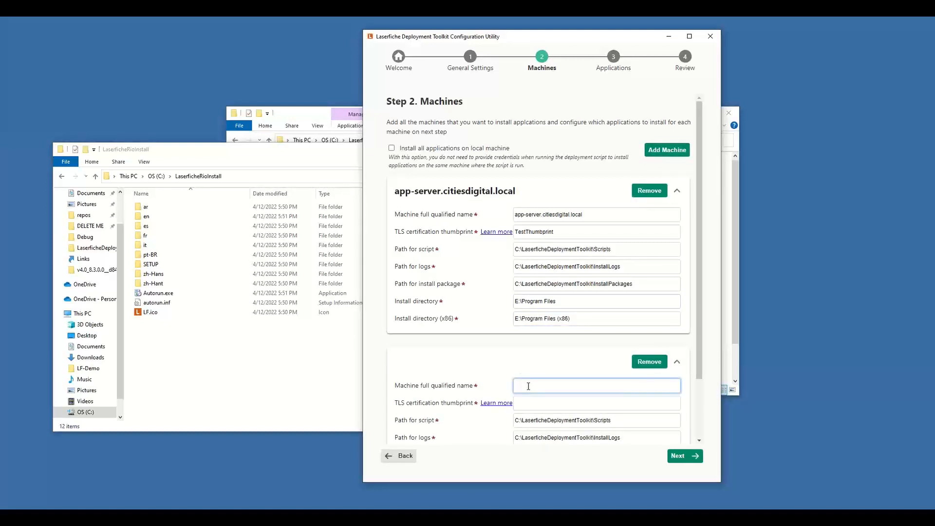
text(web-server.citiesdgii)
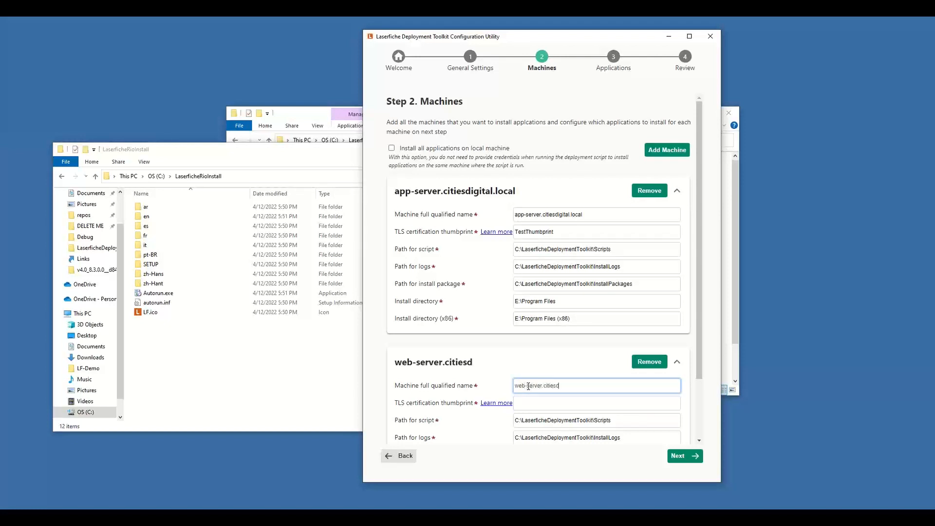
key(BackSpace)
key(BackSpace)
key(BackSpace)
text(igital.local)
Step: Copy the app server's thumbprint TestThumbprint to the web server's TLS certification thumbprint and proceed to the Applications step
double_click(589, 234)
key(ctrl+c)
click(574, 401)
key(ctrl+v)
scroll(570, 340, down, 3)
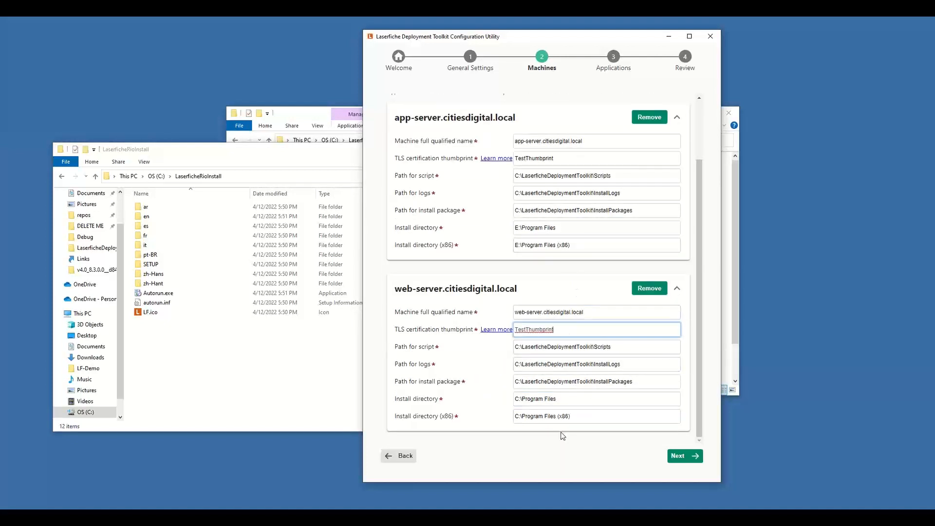
click(677, 459)
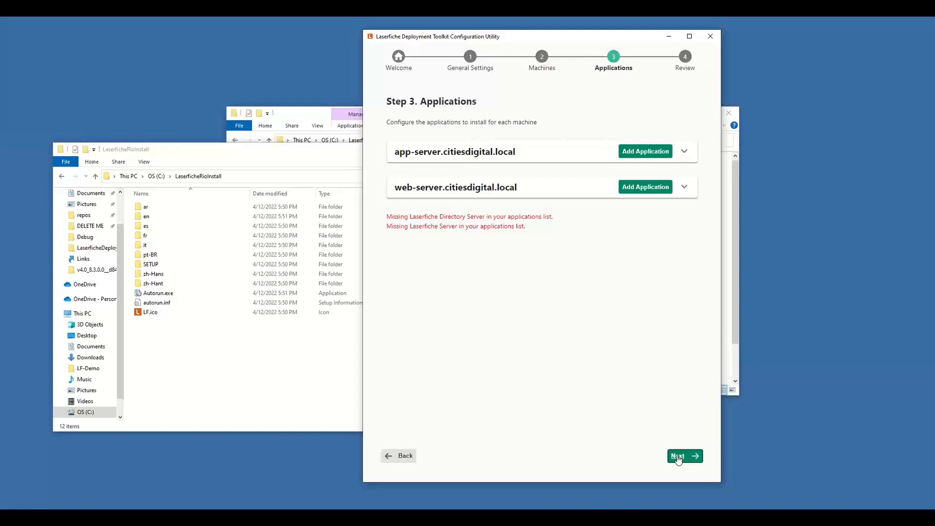
Step: Start adding the Laserfiche Server application, version 11.0, to app-server.citiesdigital.local
click(646, 152)
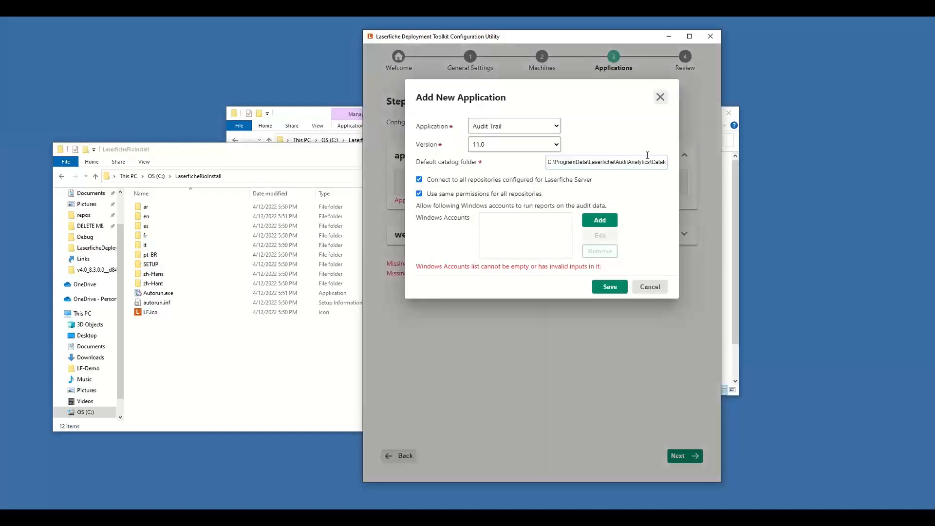
click(538, 128)
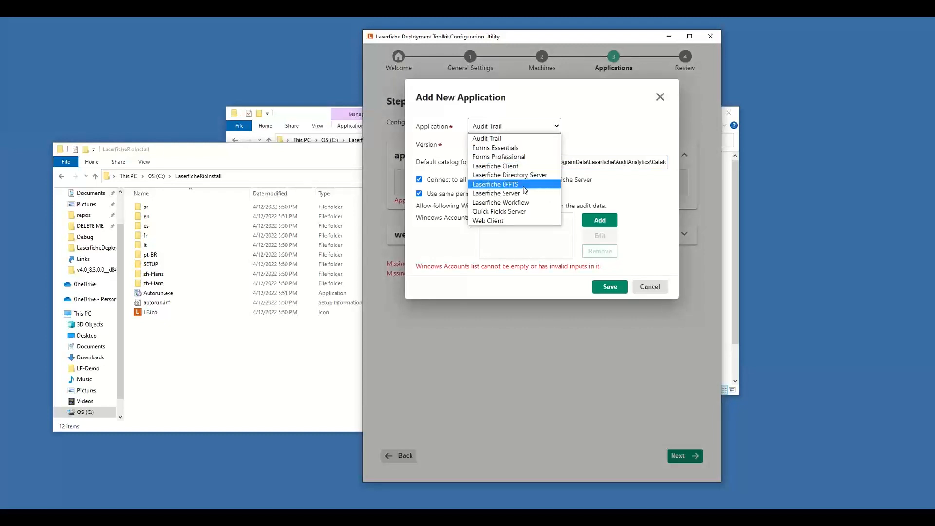
click(521, 193)
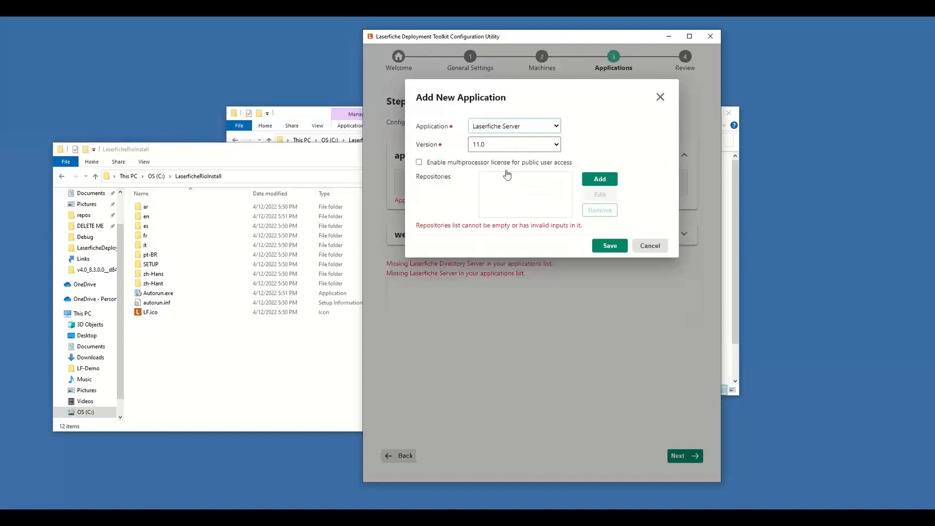
click(501, 147)
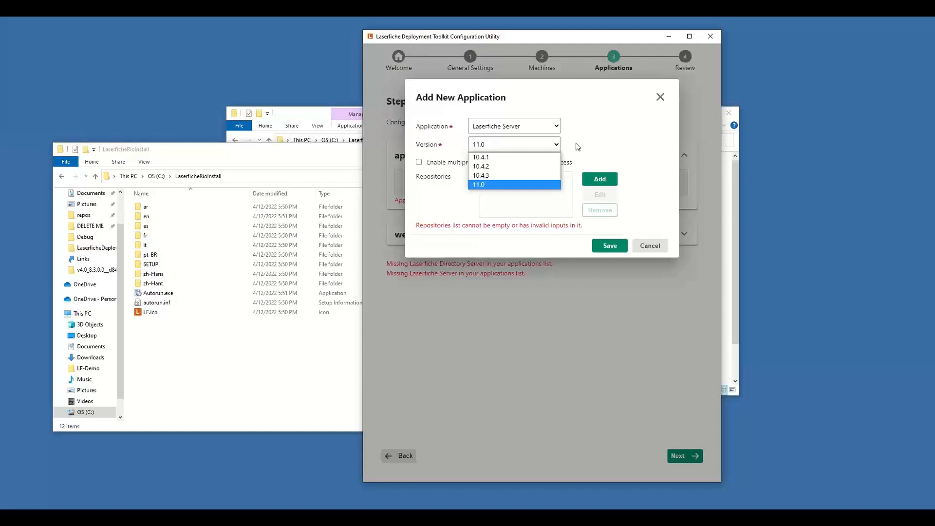
click(513, 186)
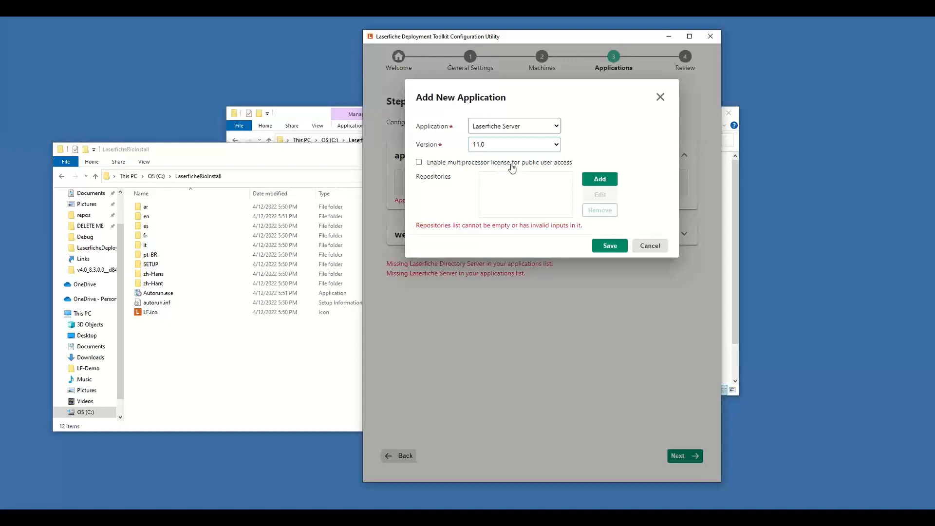
Step: Start a new Laserfiche repository named CDIWebinar with the repository path C:\LFDB\CDIWebinar
click(607, 182)
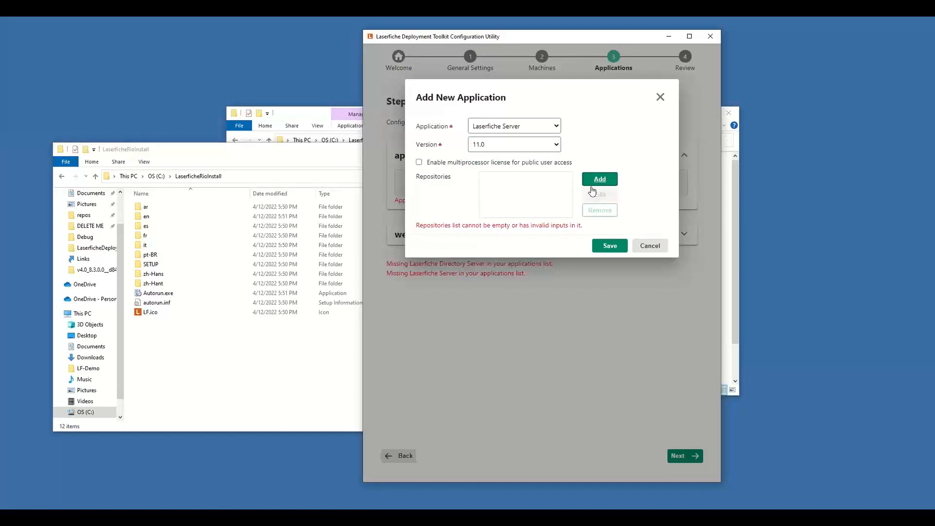
click(601, 181)
click(598, 159)
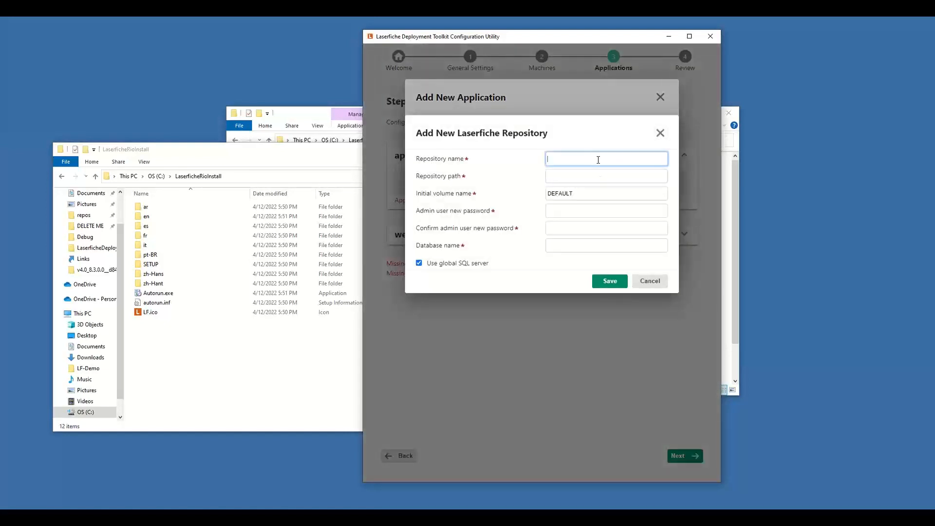
text(CDIWebinar)
key(Tab)
text(C:\LFDB)
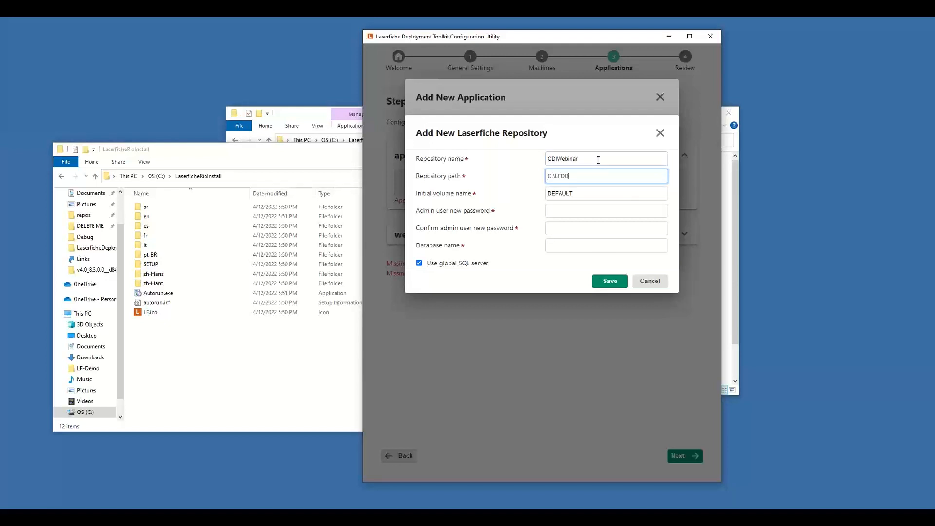
text(\CDIWebinar)
Step: Enter and confirm the repository's new admin user password, and set the database name to LFDB_CDIWebinar
click(599, 211)
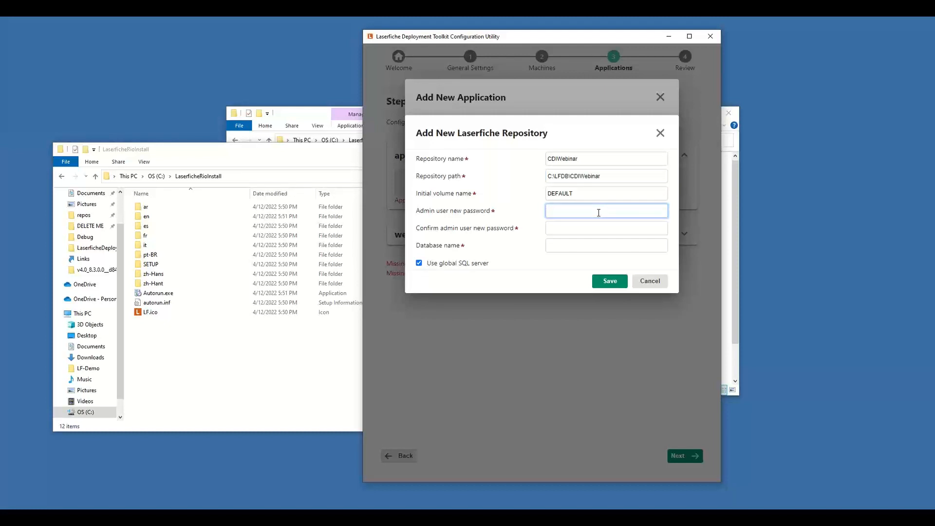
text(*)
key(Tab)
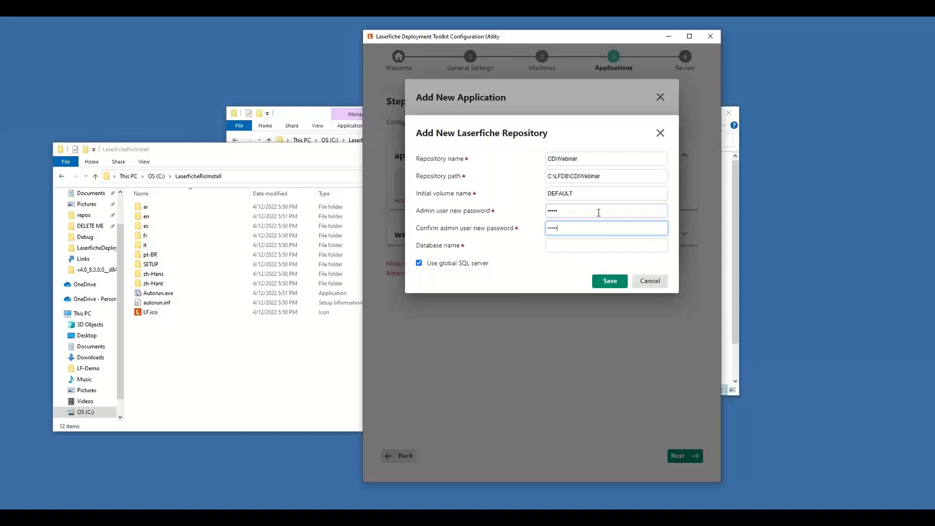
key(Tab)
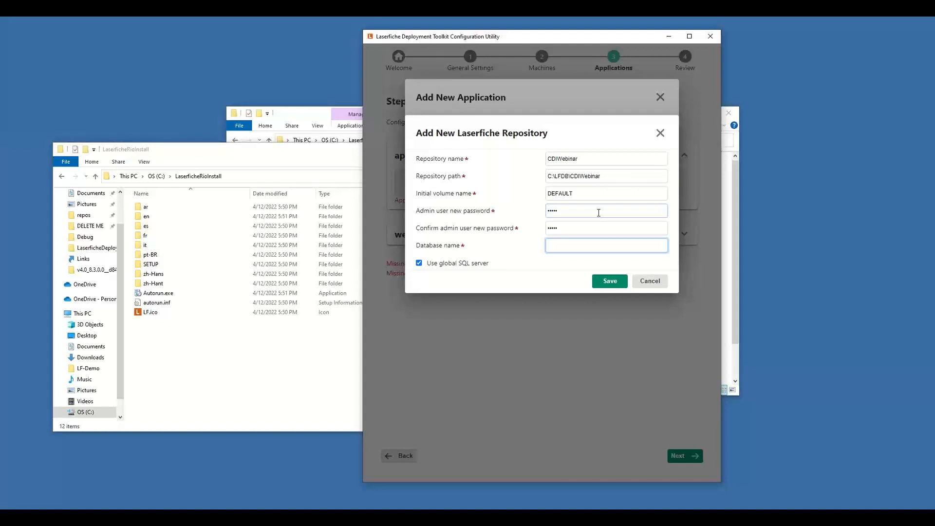
text(LFDB_CDIWebinar)
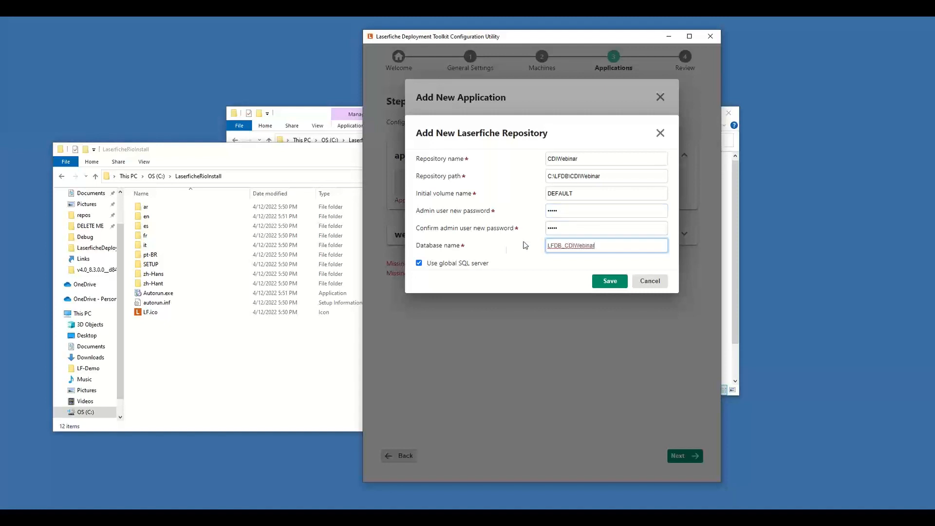
click(454, 268)
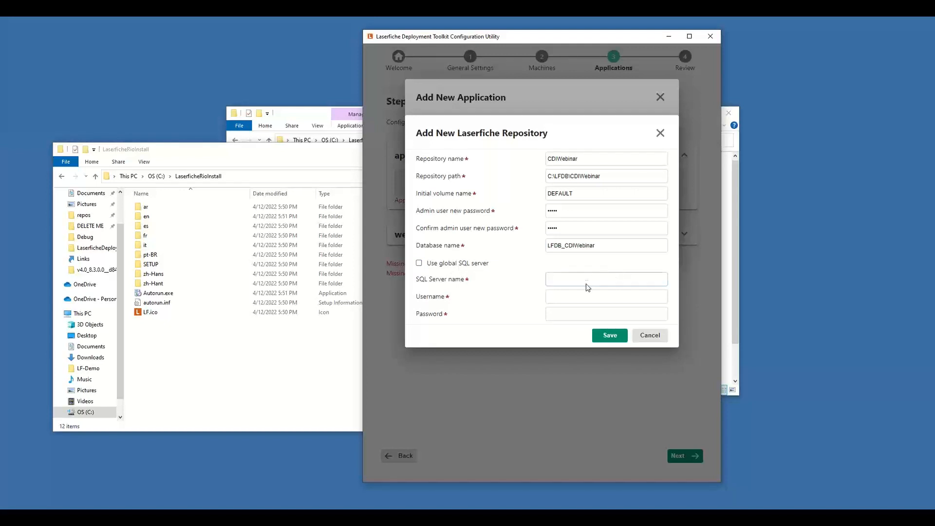
click(560, 313)
click(463, 266)
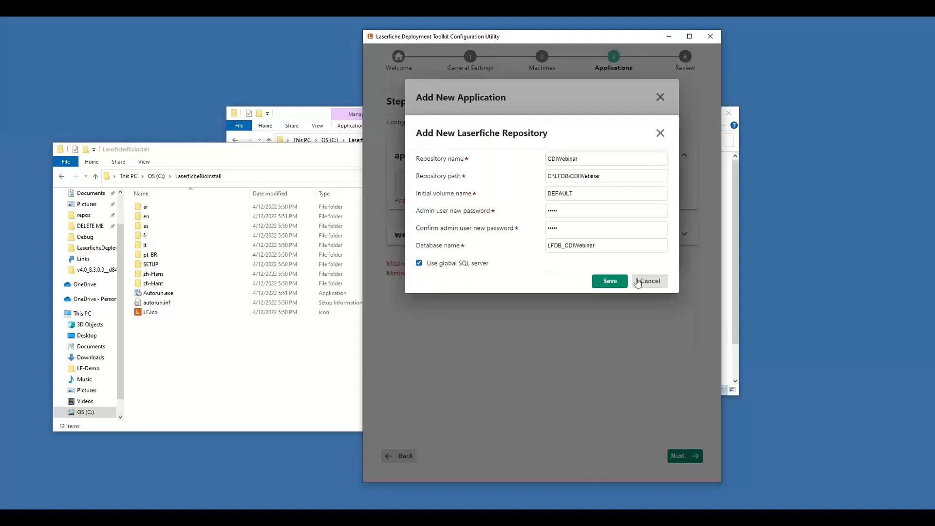
Step: Save the CDIWebinar repository and the Laserfiche Server application for the app server
click(609, 281)
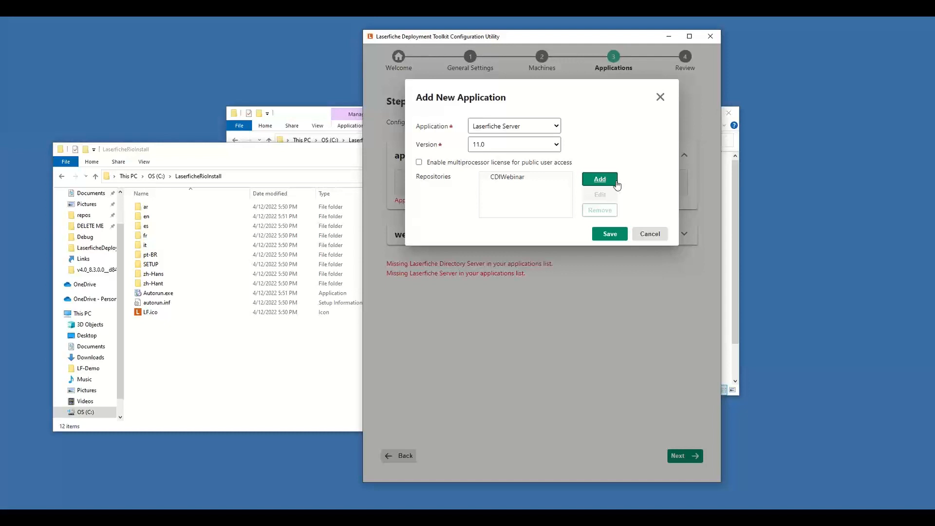
click(602, 235)
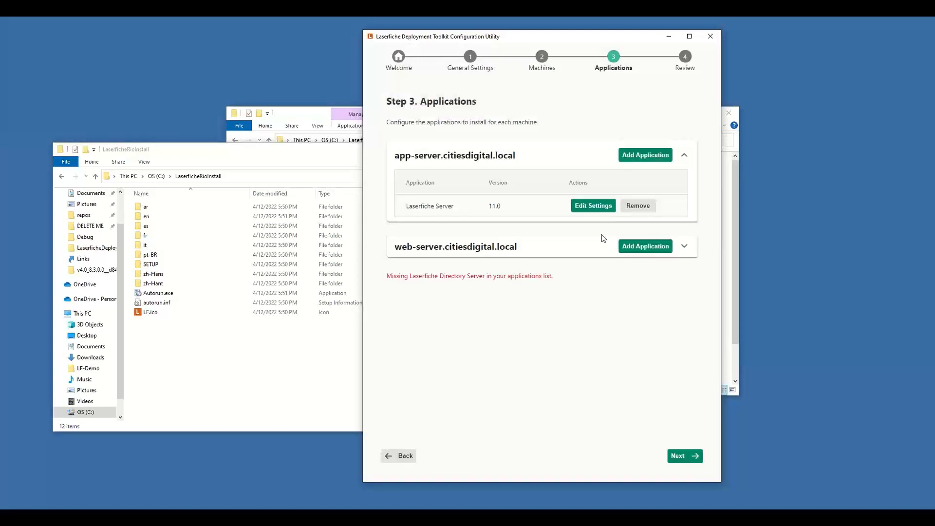
Step: Add the Laserfiche Client application, version 11.0, to the app server
click(633, 156)
click(505, 127)
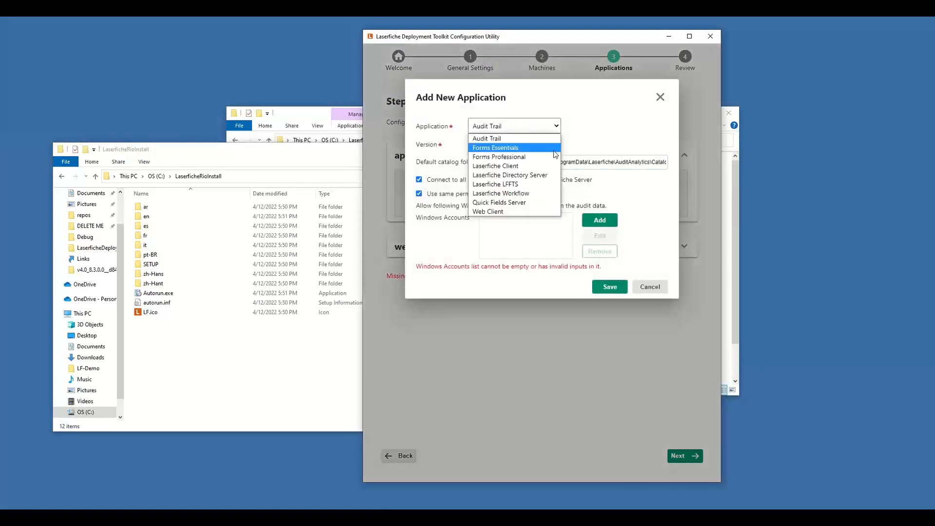
click(512, 169)
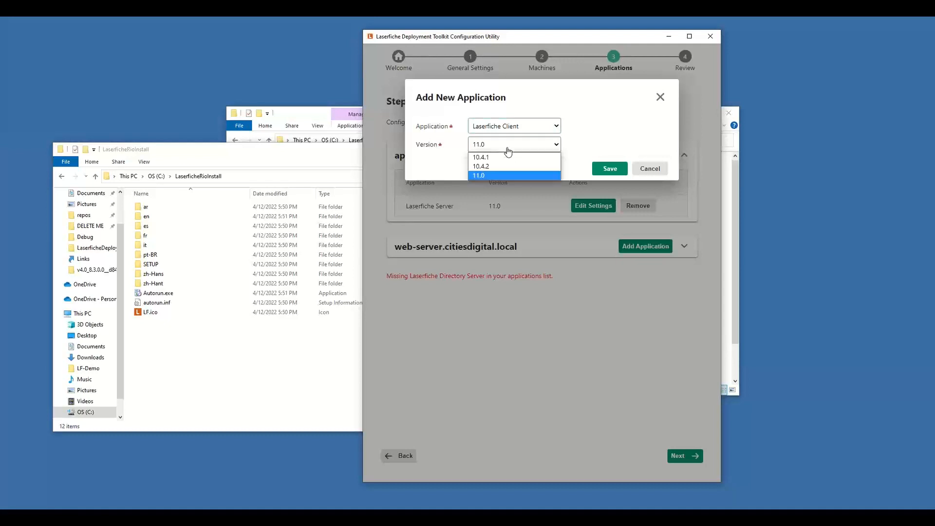
click(610, 171)
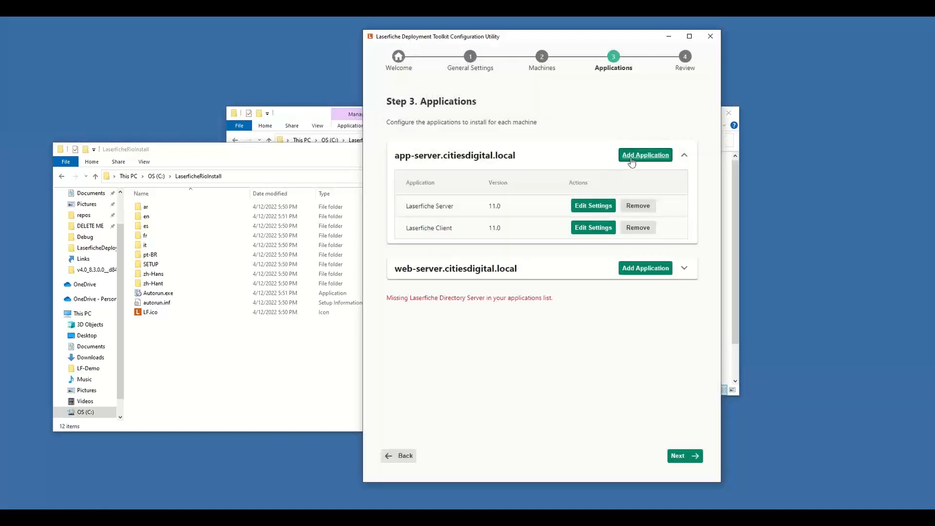
Step: Add the Laserfiche LFFTS application, version 11.0, to the app server
click(632, 160)
click(525, 129)
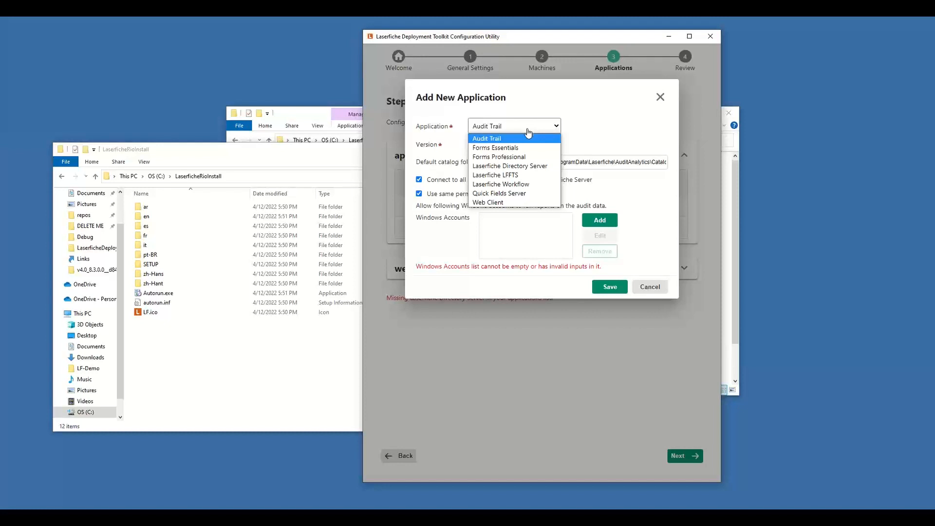
click(547, 175)
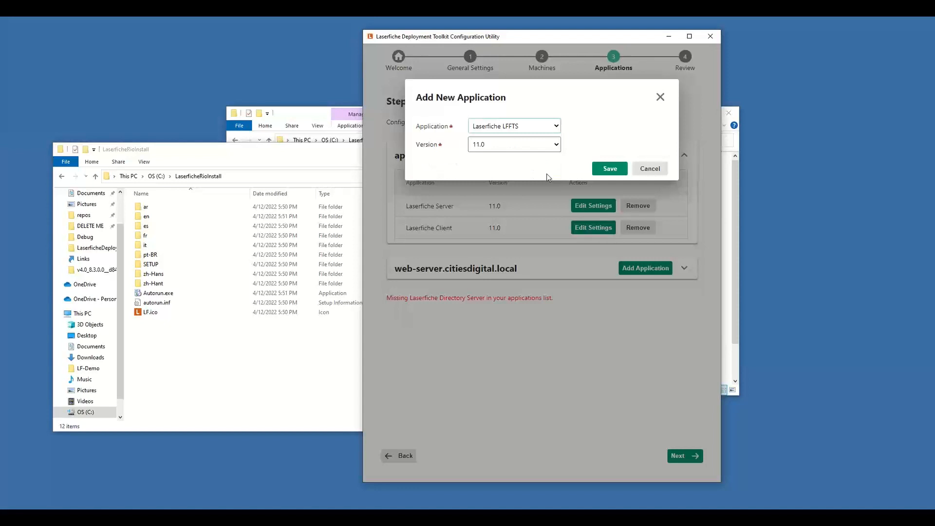
click(609, 169)
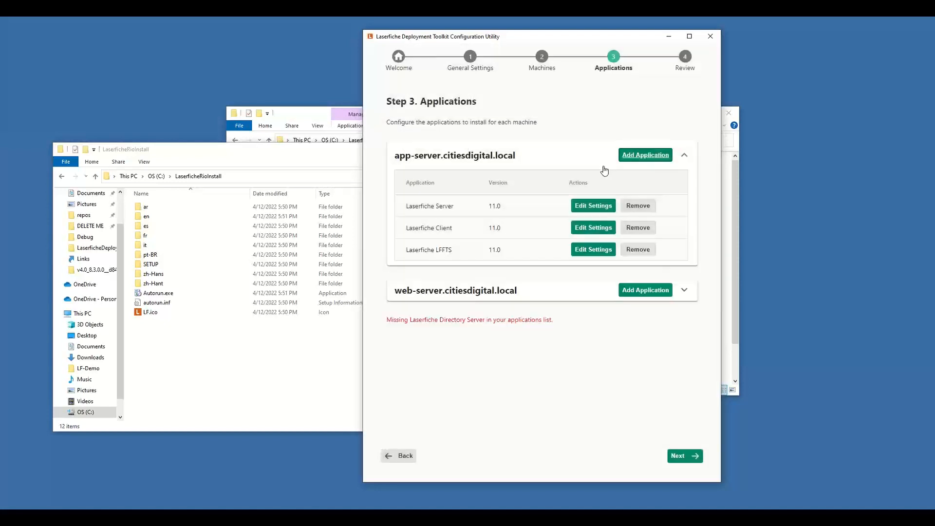
Step: Add Laserfiche Workflow 11.0 to the app server with the database name LFDB_Workflow and the default server options
click(643, 156)
click(525, 129)
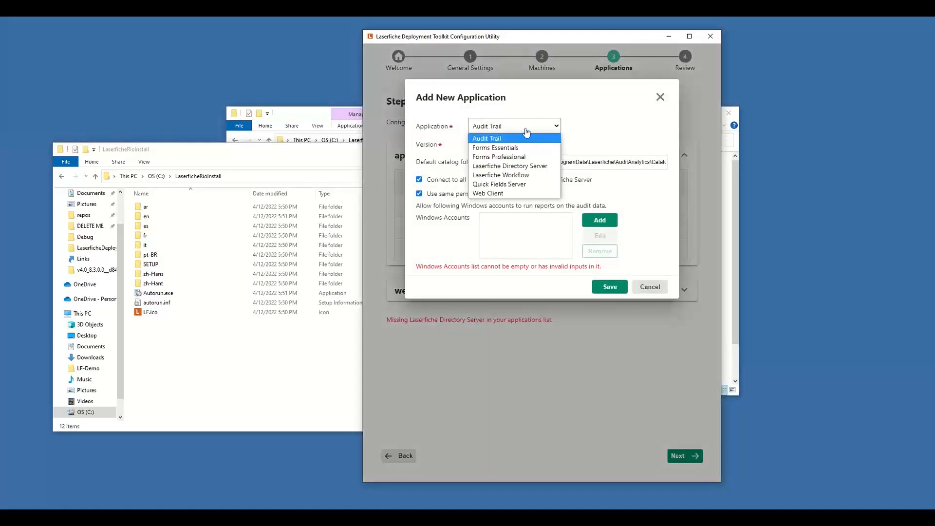
click(529, 176)
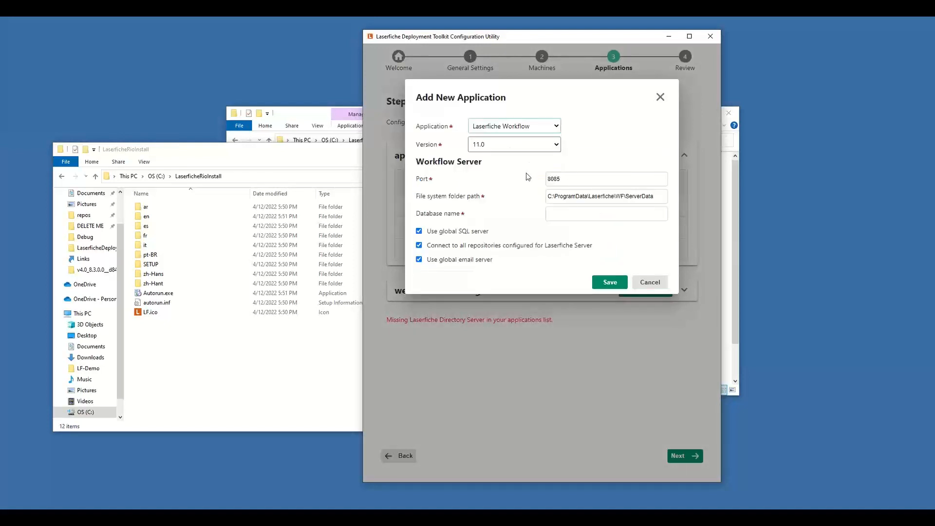
click(599, 215)
text(LFDB_Workflow)
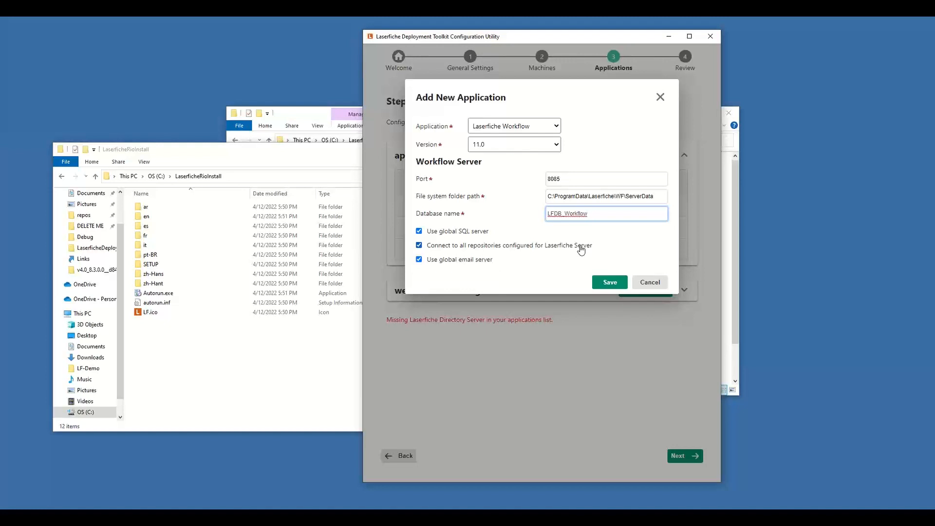
click(604, 283)
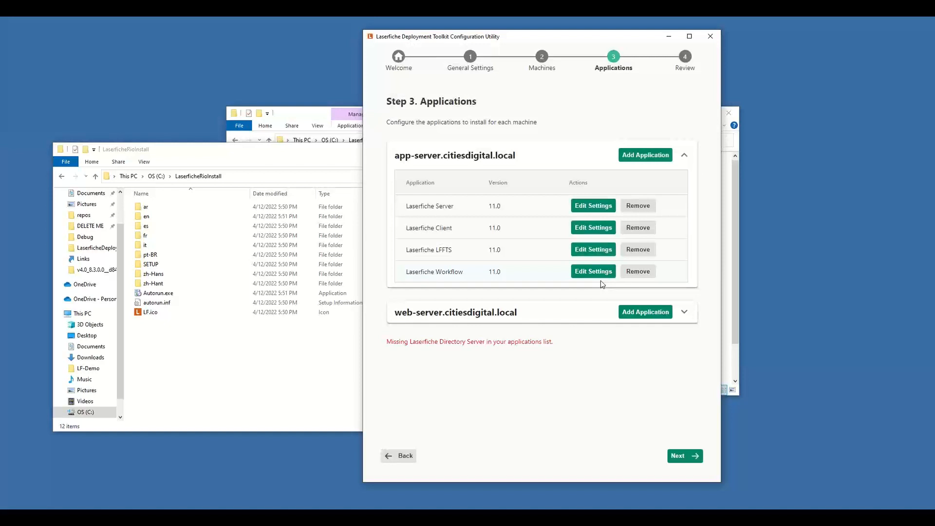
Step: Start adding Laserfiche Directory Server 11.0 to the web server, with license site display name CDIWebinar and database name LFDS
click(639, 317)
click(543, 128)
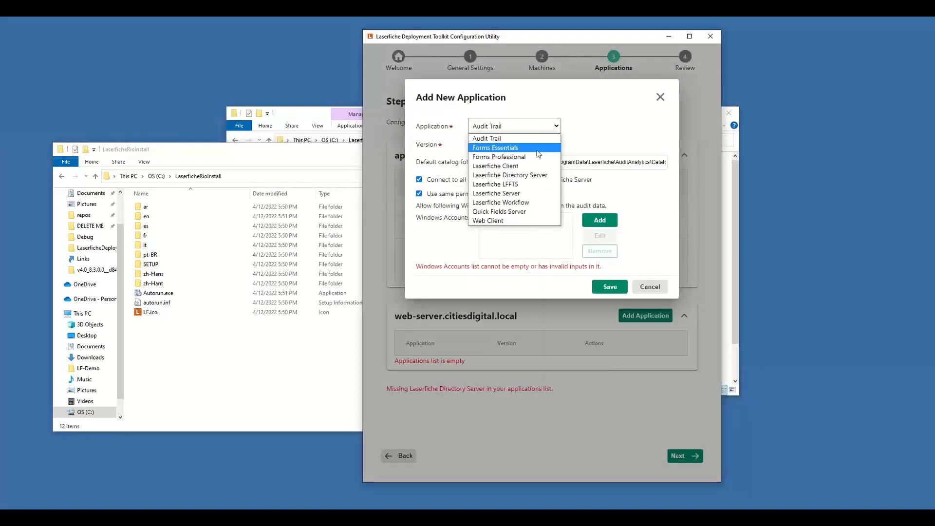
click(530, 175)
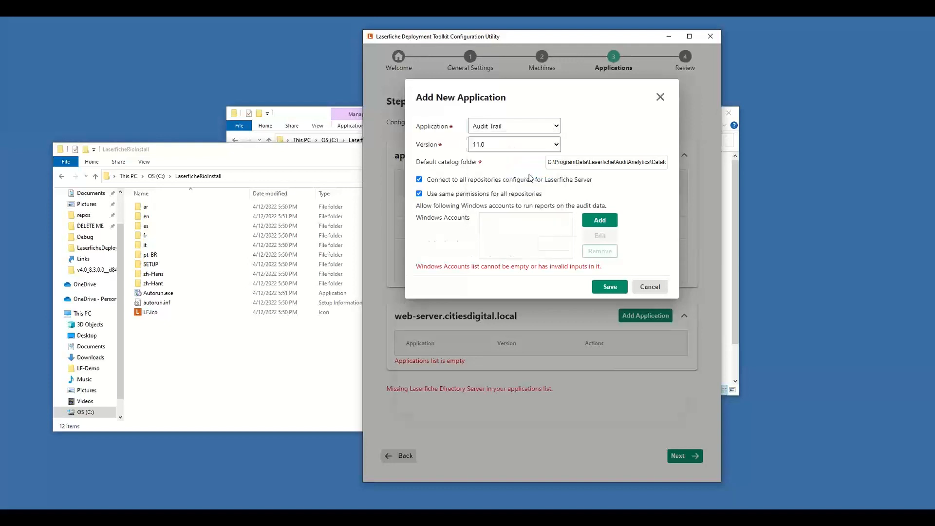
click(603, 179)
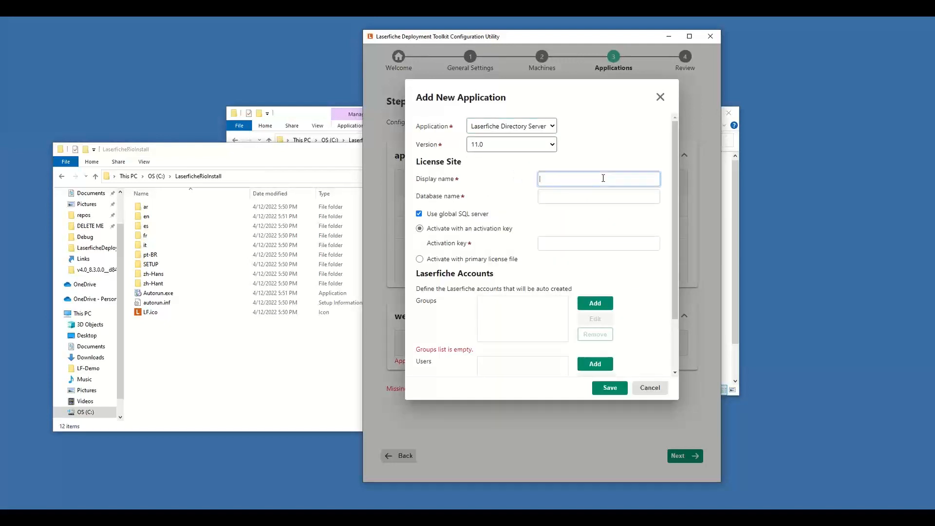
text(CDIWebinar)
key(Tab)
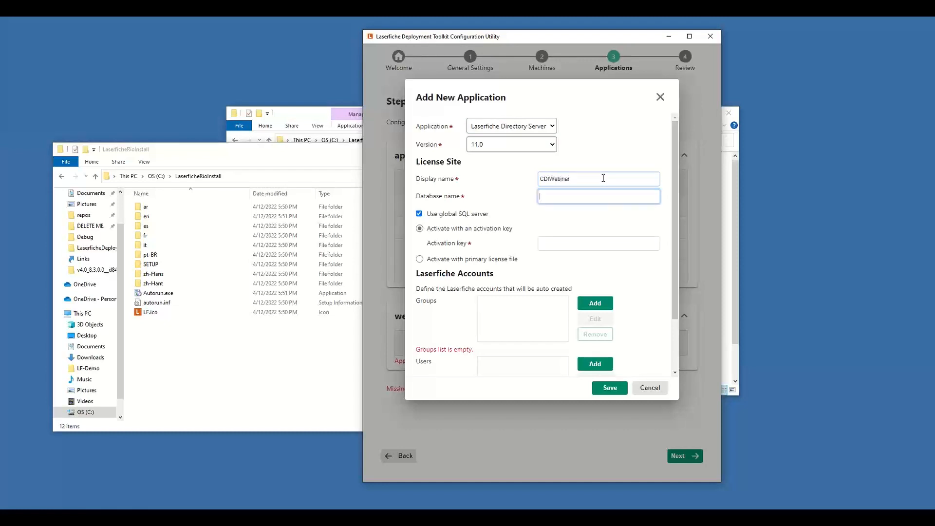
text(LDFFDB_)
key(BackSpace)
key(BackSpace)
text(DS)
Step: Choose activation with an activation key for the Directory Server license site and enter the activation key
click(420, 261)
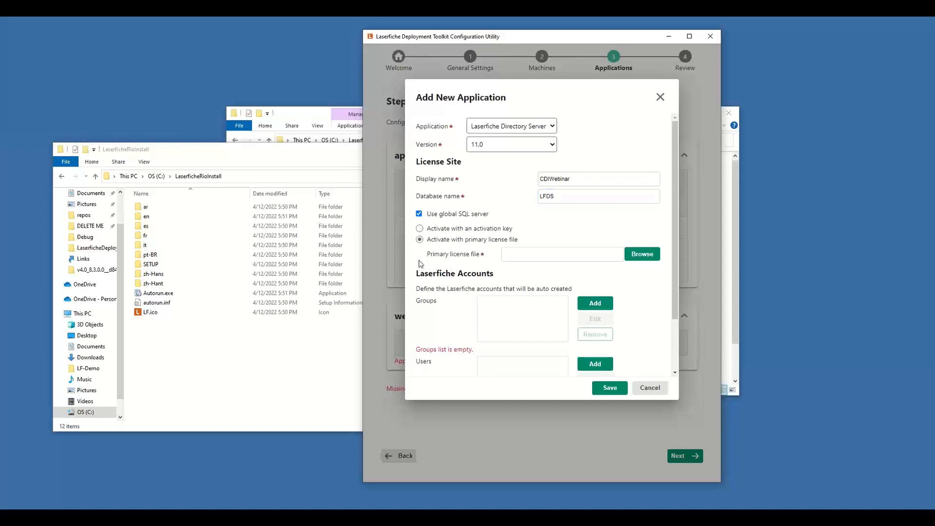
click(419, 228)
click(562, 243)
text(TestActivation)
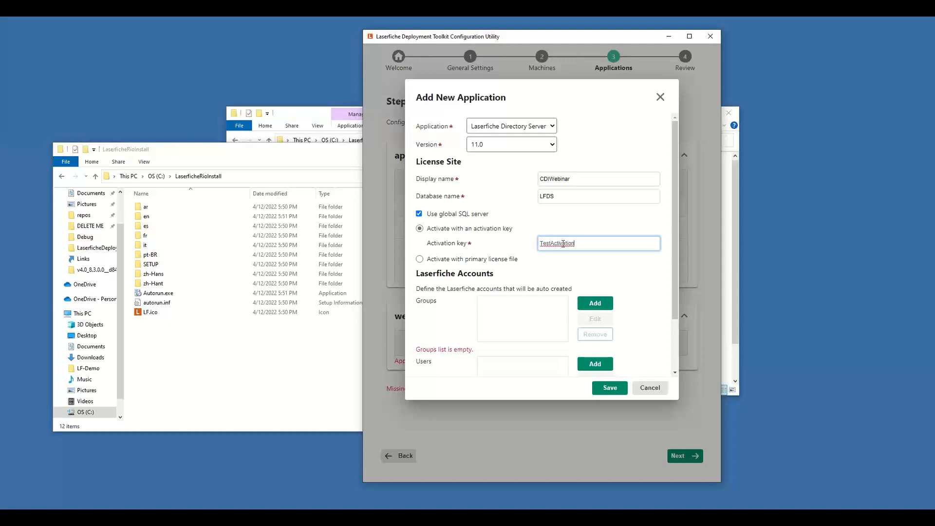
Step: Add two Laserfiche groups named Administrators and Power Users to the Directory Server's auto-created accounts
drag(674, 197, 671, 269)
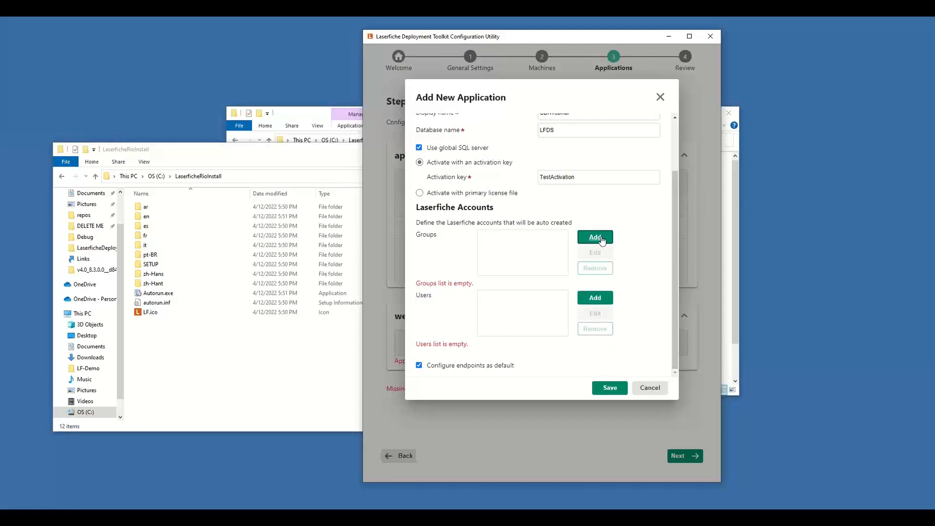
click(601, 238)
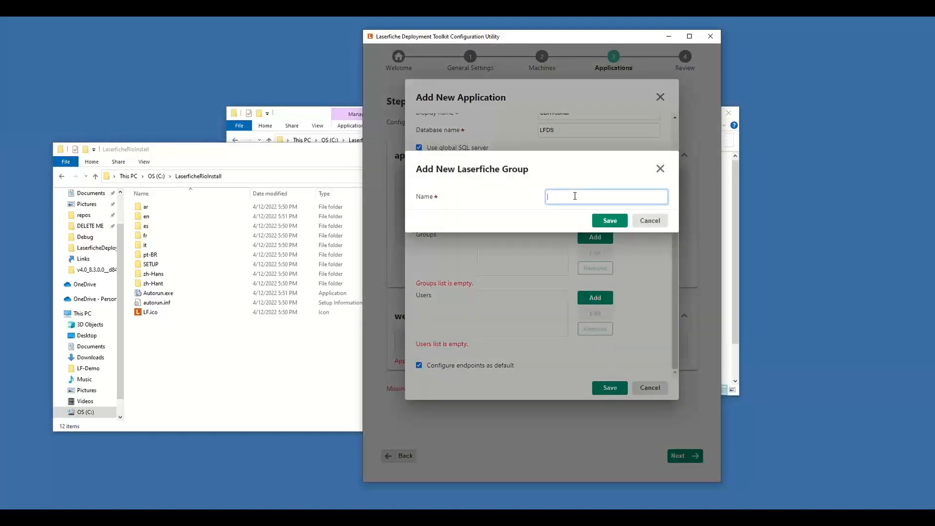
text(Administrators)
click(601, 221)
click(596, 249)
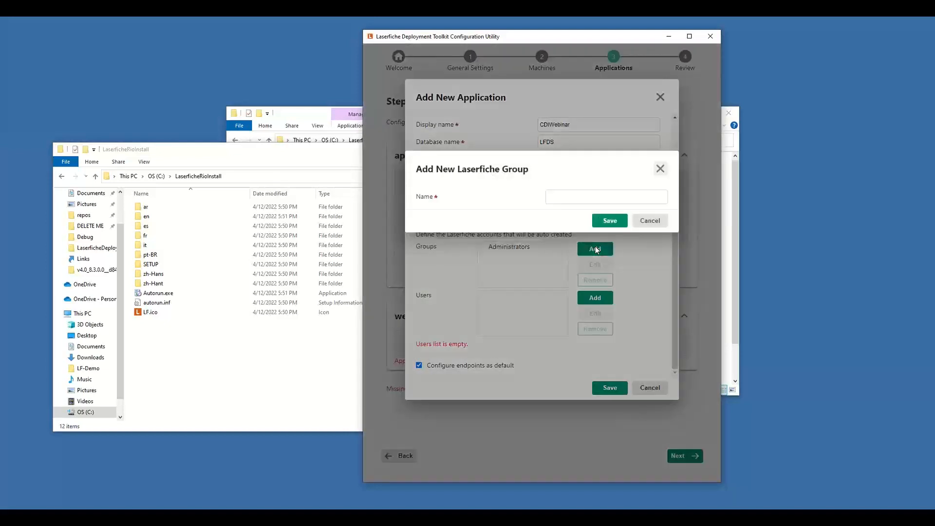
text(Power Users)
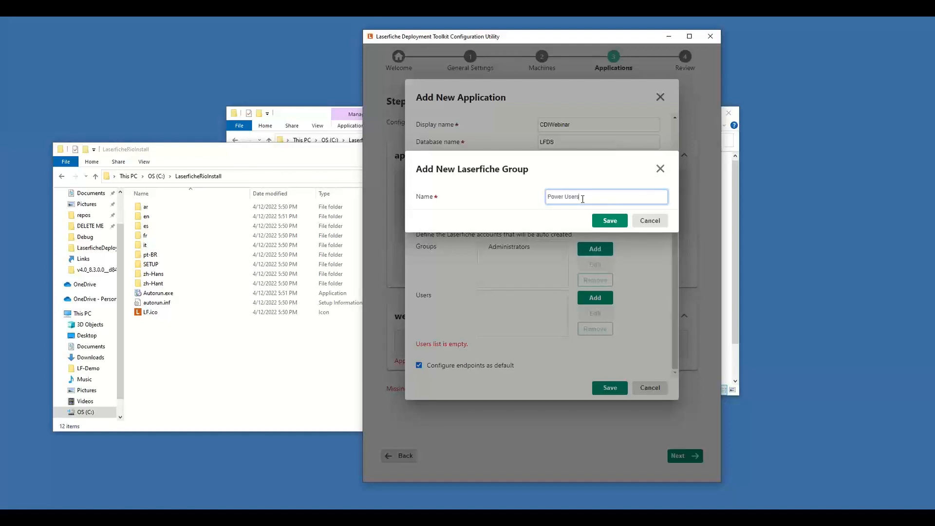
click(608, 220)
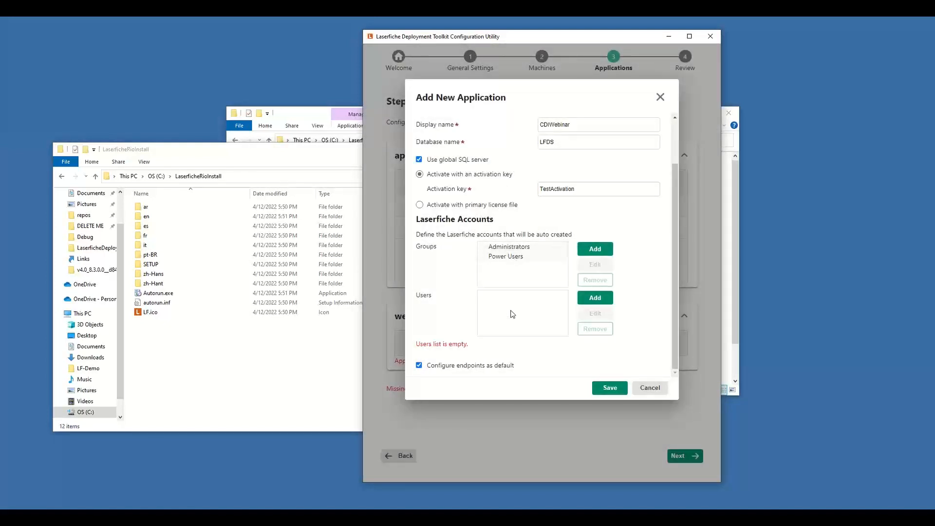
Step: Add a Laserfiche user named Admin, entering and confirming its password and assigning it to the Administrators and Power Users groups
click(594, 298)
click(578, 202)
text(Admin)
key(Tab)
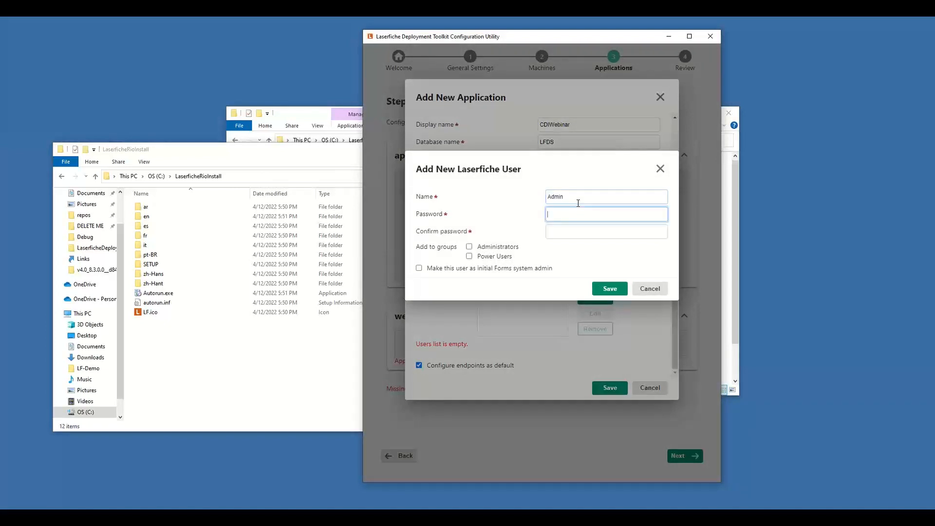
text(admin)
key(Tab)
text(admin)
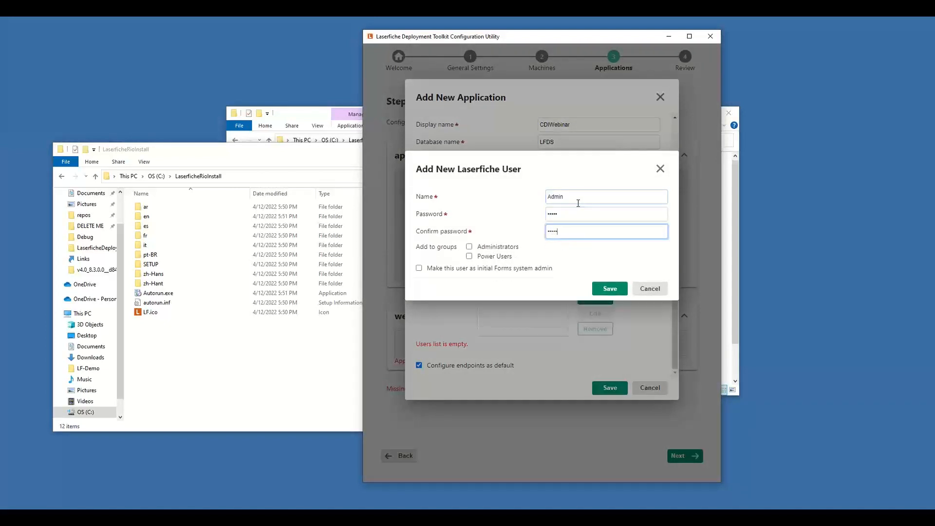
click(502, 248)
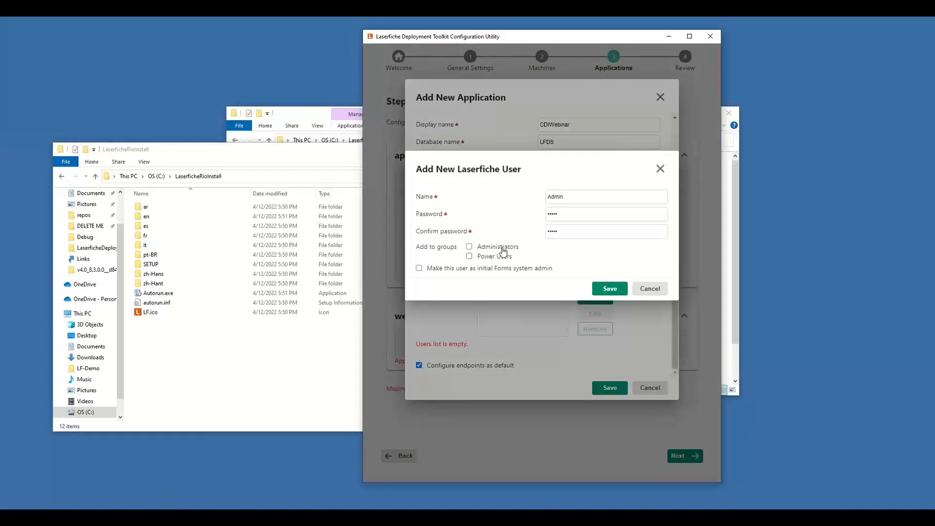
click(493, 261)
click(609, 289)
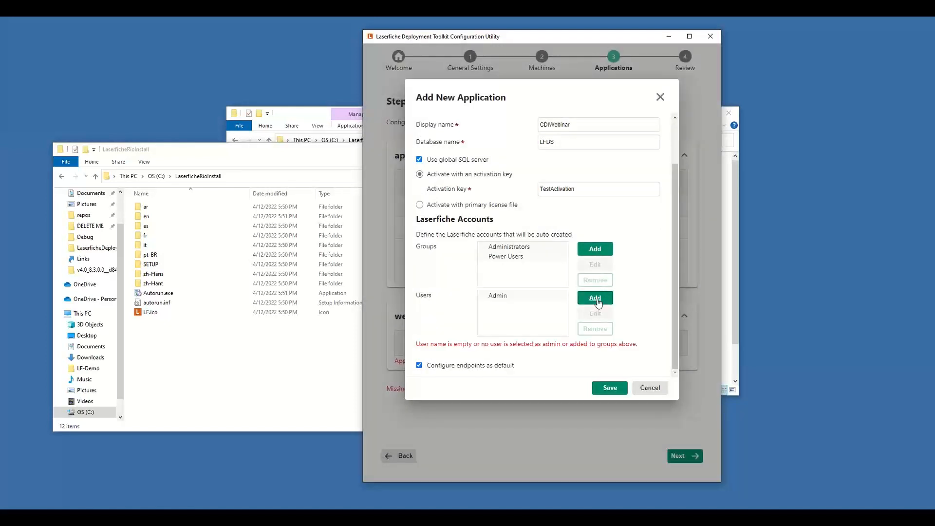
Step: Add user FormsAdmin with its password, both groups and the initial Forms system admin role, and save the Directory Server application
click(598, 302)
click(581, 196)
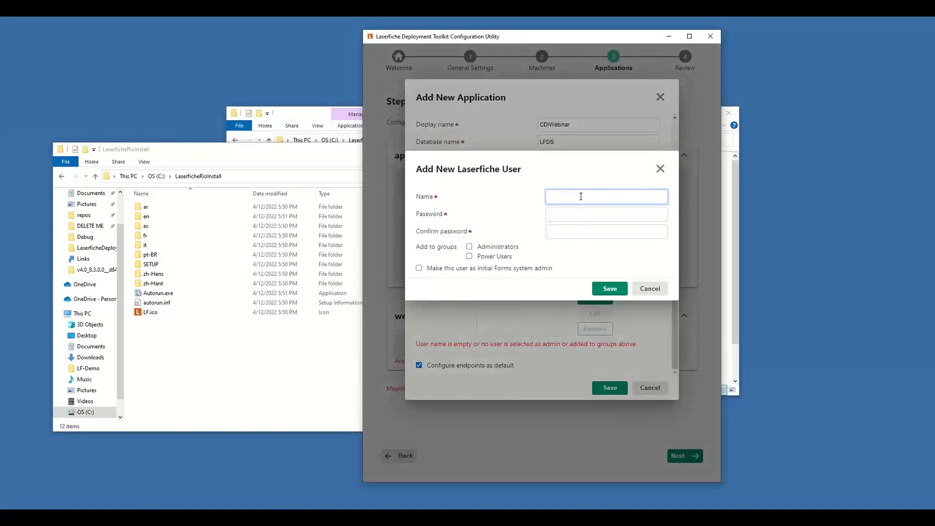
text(FormsAd)
text(min)
key(Tab)
text(***)
key(Tab)
text(*****)
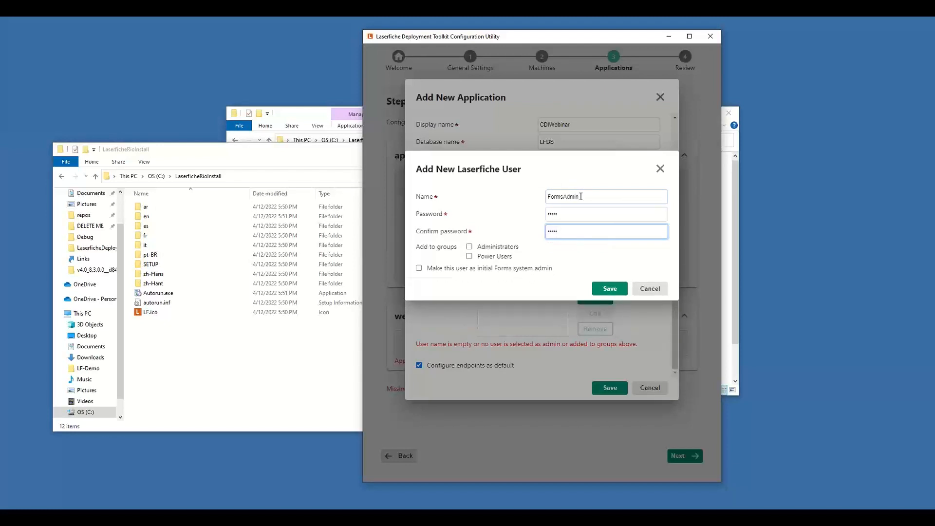
click(513, 250)
click(505, 259)
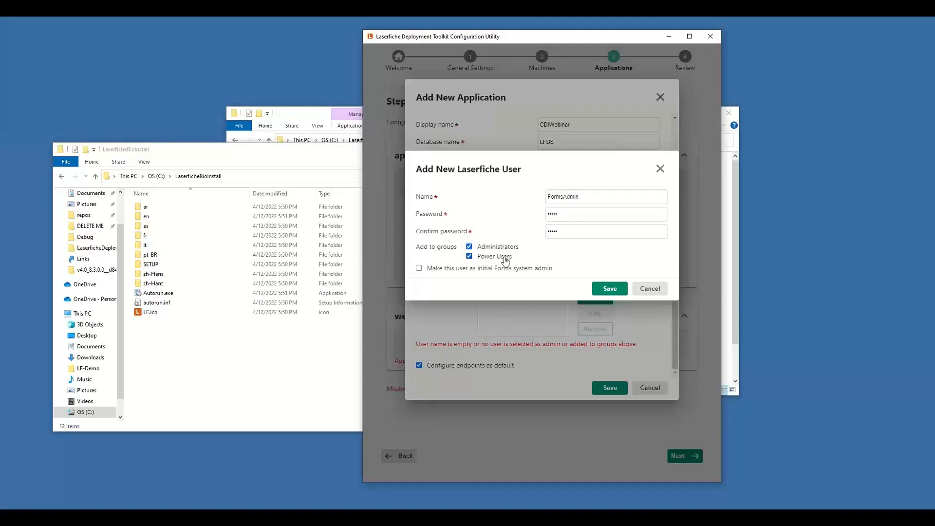
click(448, 273)
click(606, 290)
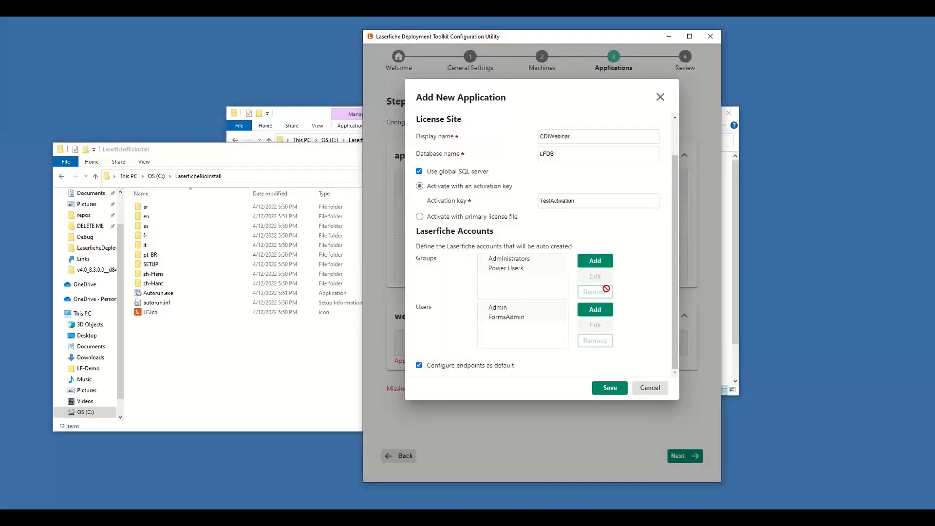
click(608, 388)
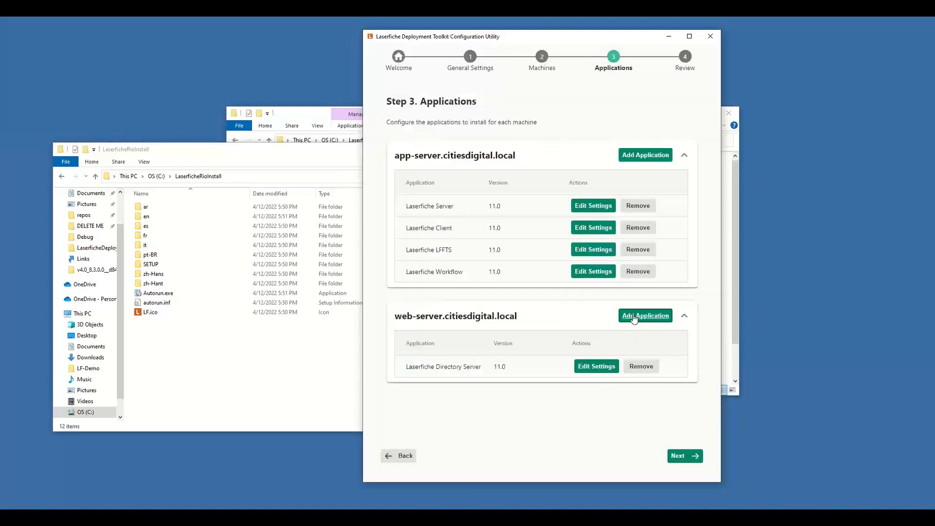
Step: Add Audit Trail 11.0 to the web server with a Windows account whose display name is Display and domain is Domain\User
click(633, 319)
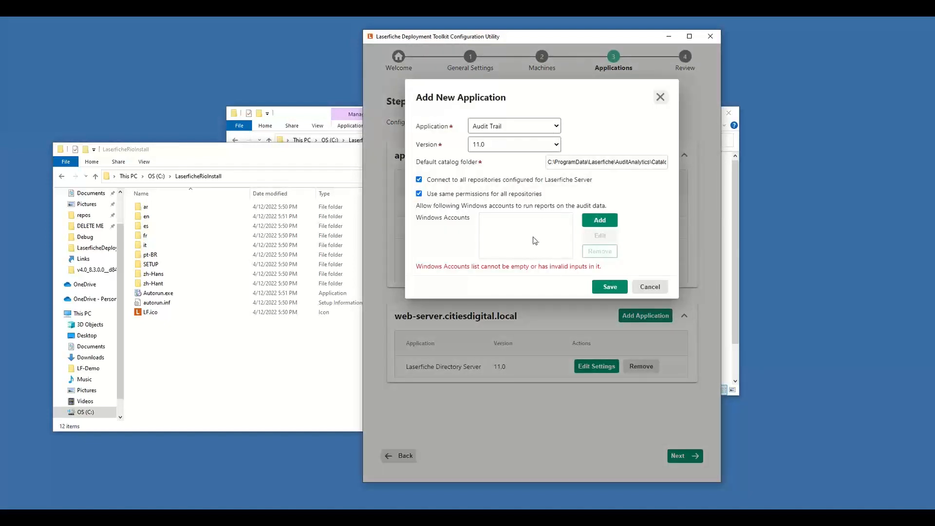
click(600, 221)
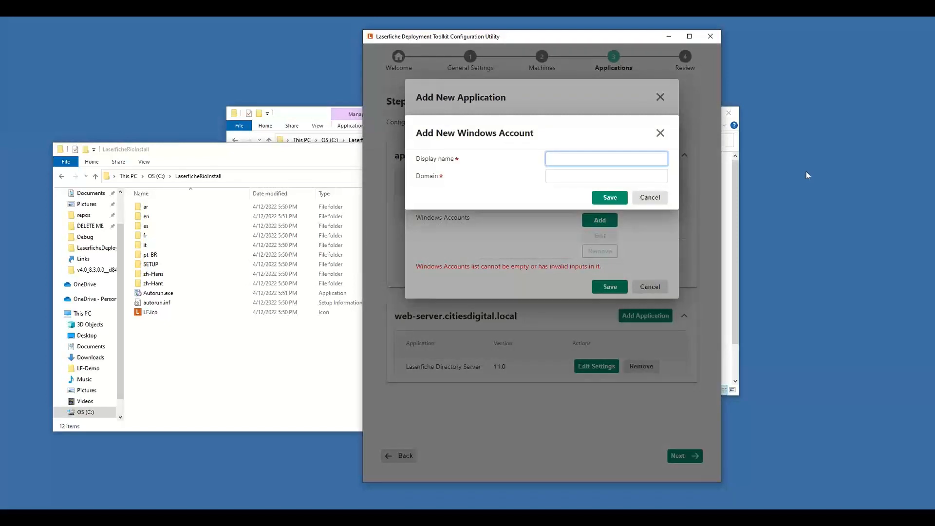
text(Display)
key(Tab)
text(Dom)
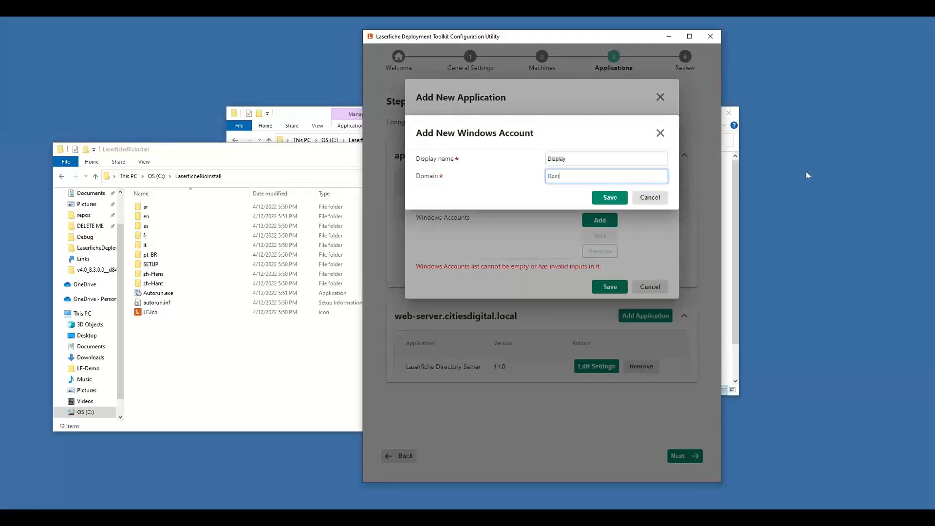
text(ain\User)
click(611, 197)
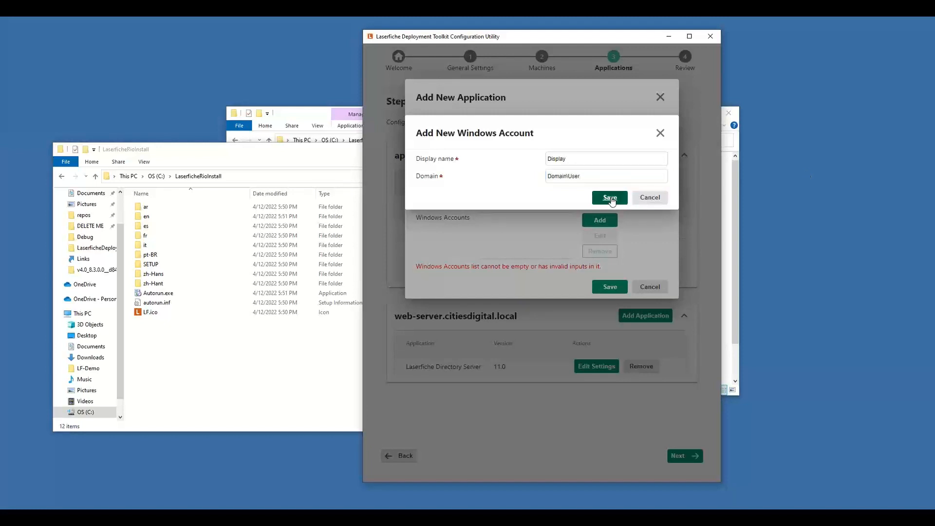
click(611, 197)
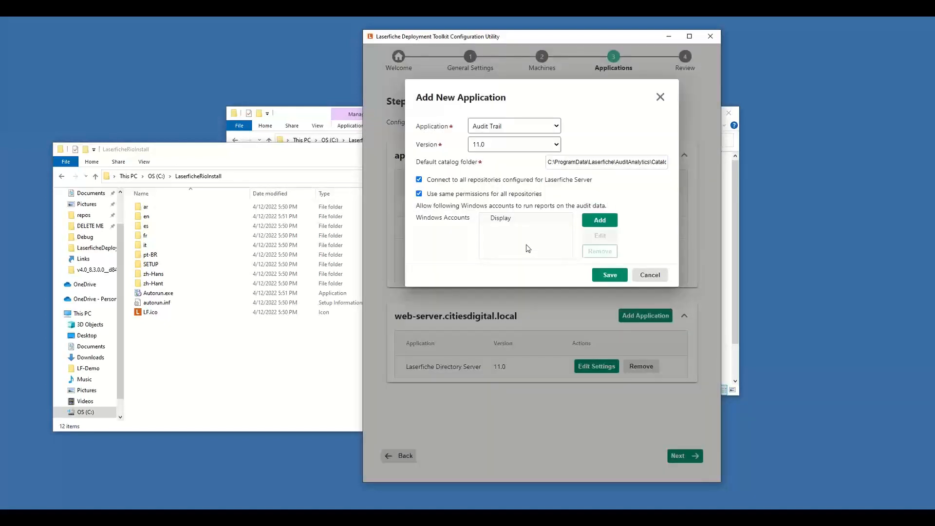
click(605, 275)
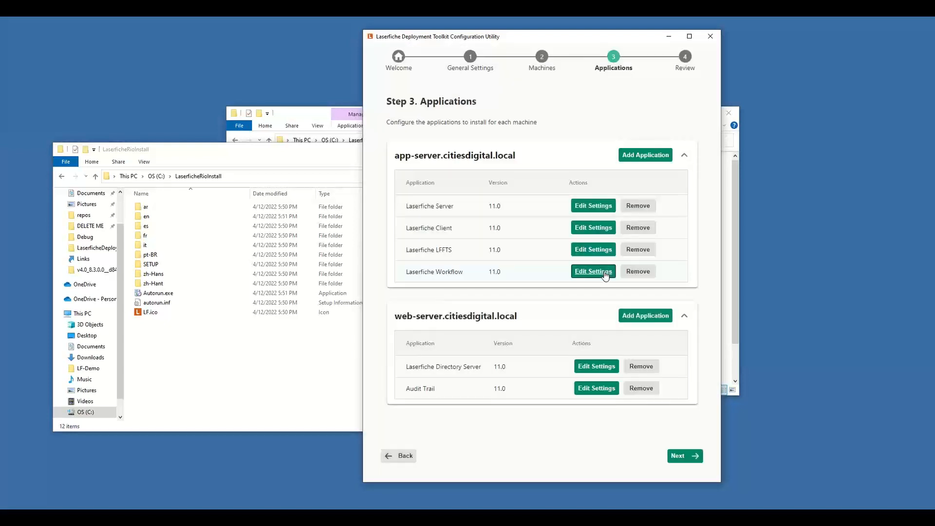
click(606, 276)
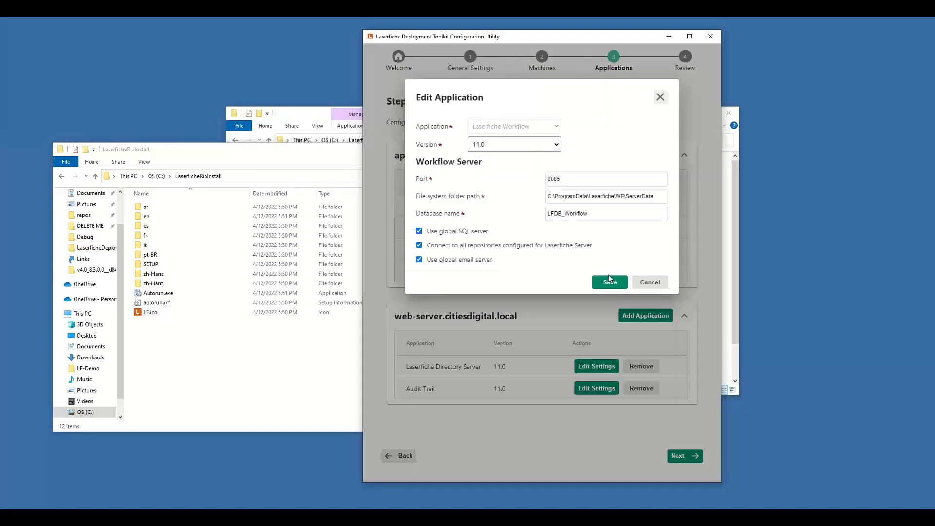
click(650, 287)
Step: Add the Web Client application, version 11.0, to the web server with its default options
click(640, 320)
click(559, 128)
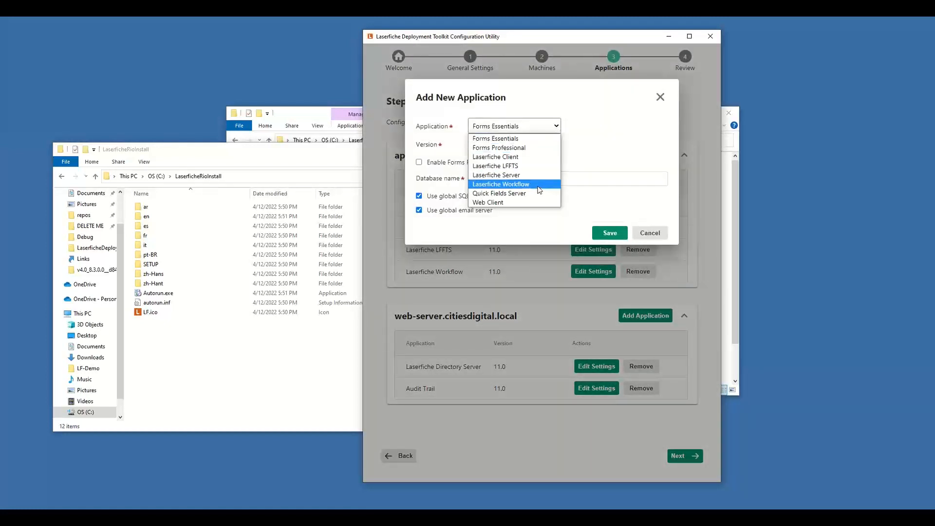
click(532, 206)
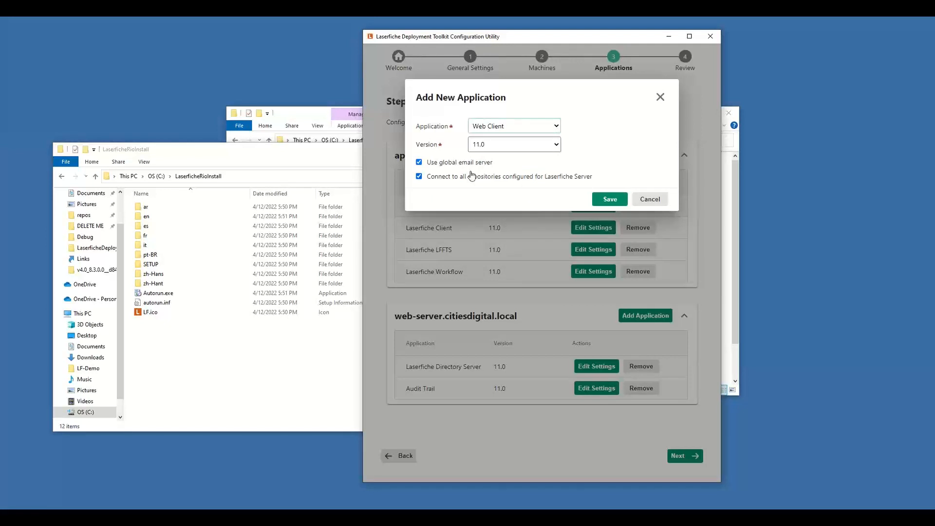
click(607, 199)
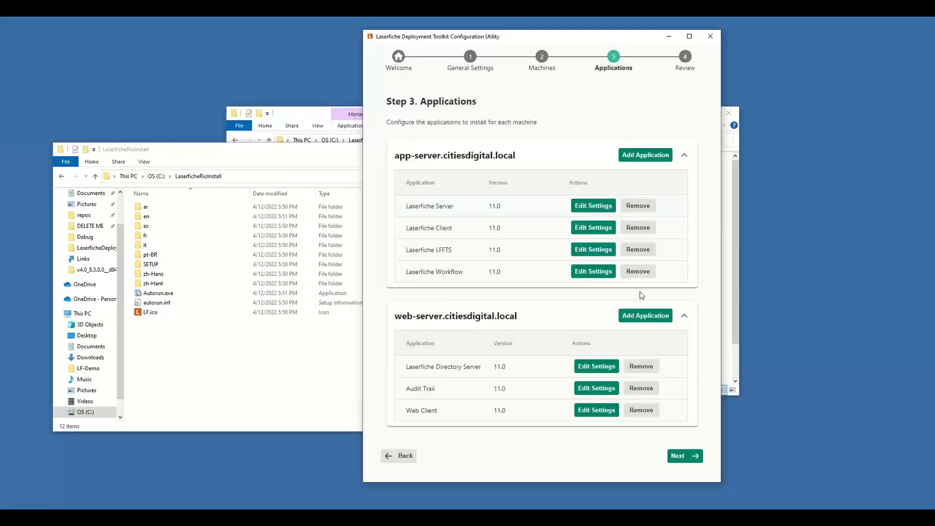
Step: Add Forms Professional 11.0 to the web server with the database name LFDB_Forms, and proceed to the configuration review
click(648, 318)
click(507, 130)
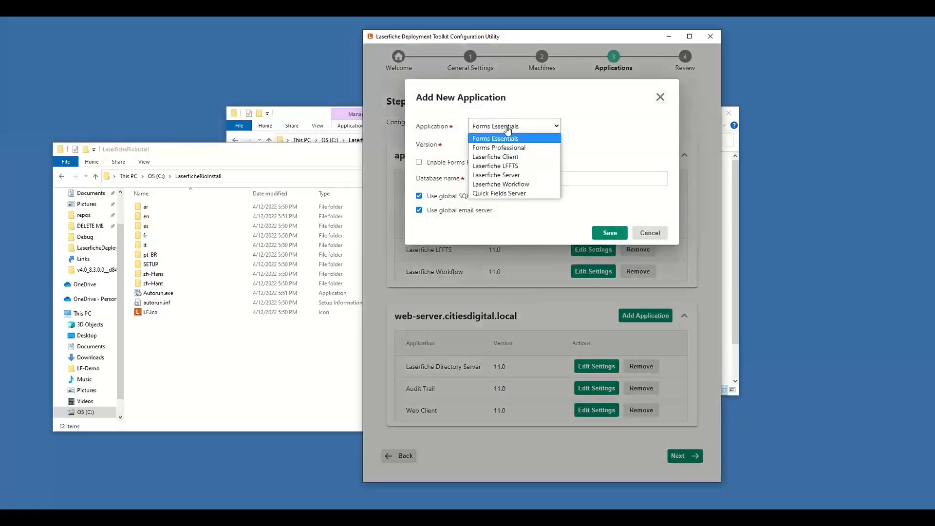
click(512, 148)
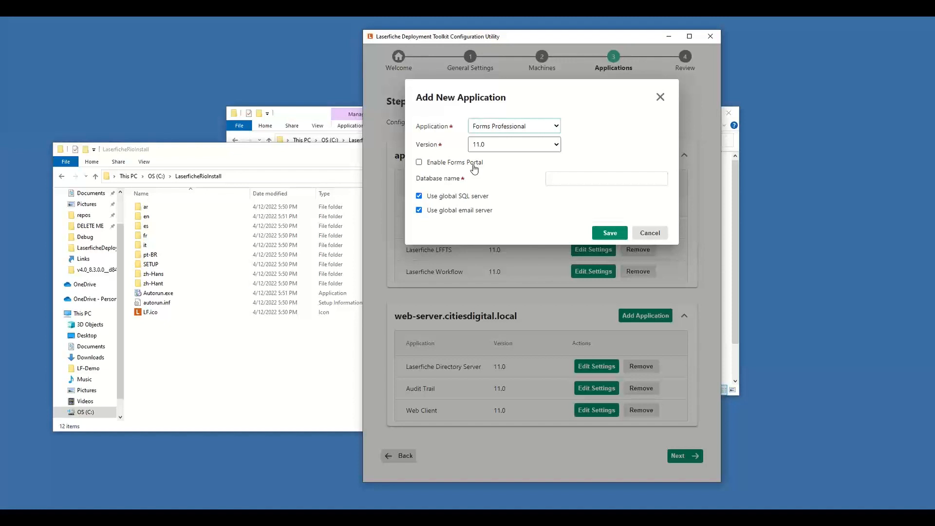
click(576, 177)
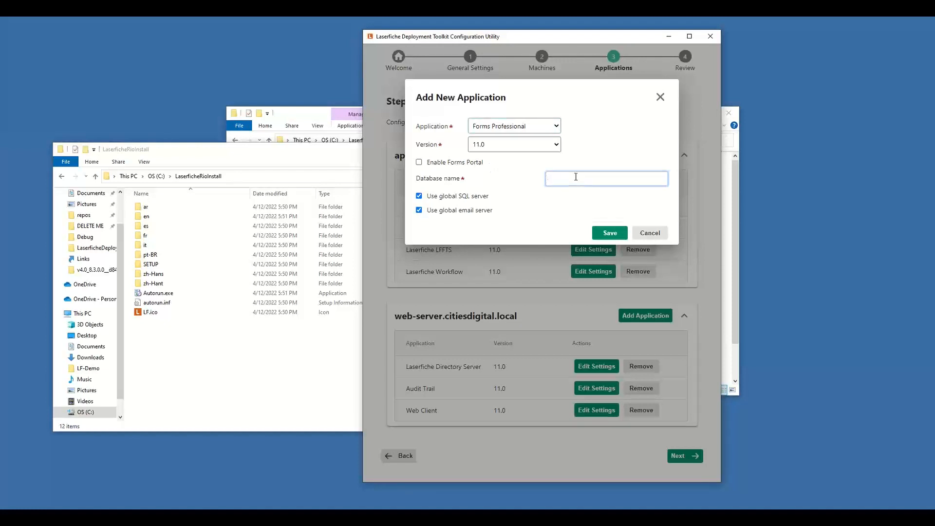
text(LFDB_Forms)
click(609, 234)
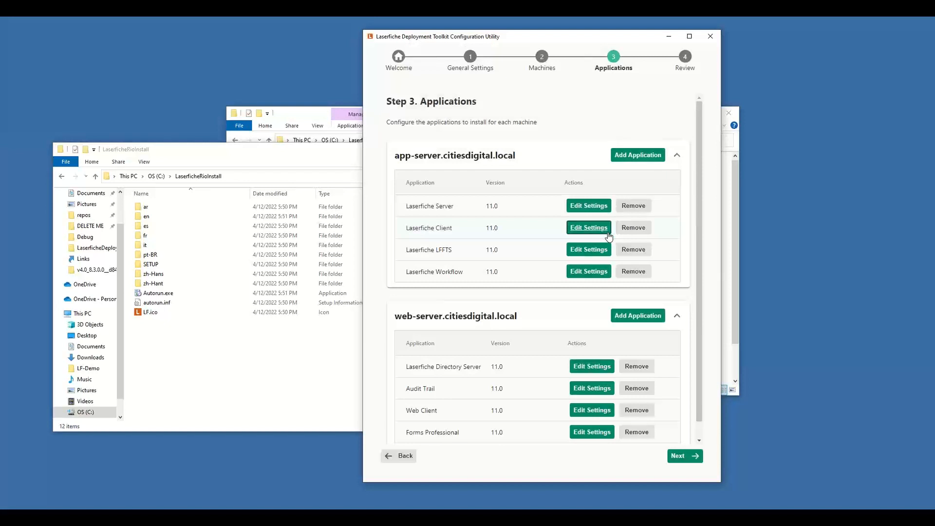
click(681, 461)
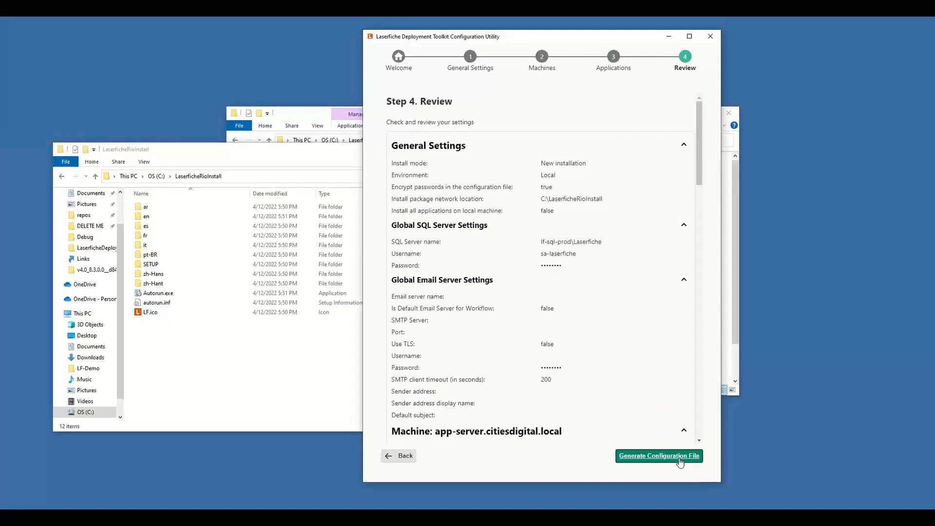
Step: Review the full configuration, generate it as C:\LaserficheDeploymentToolkit\InstallConfig.json with overwriting of an existing file allowed, and close the configuration utility
drag(699, 142, 700, 397)
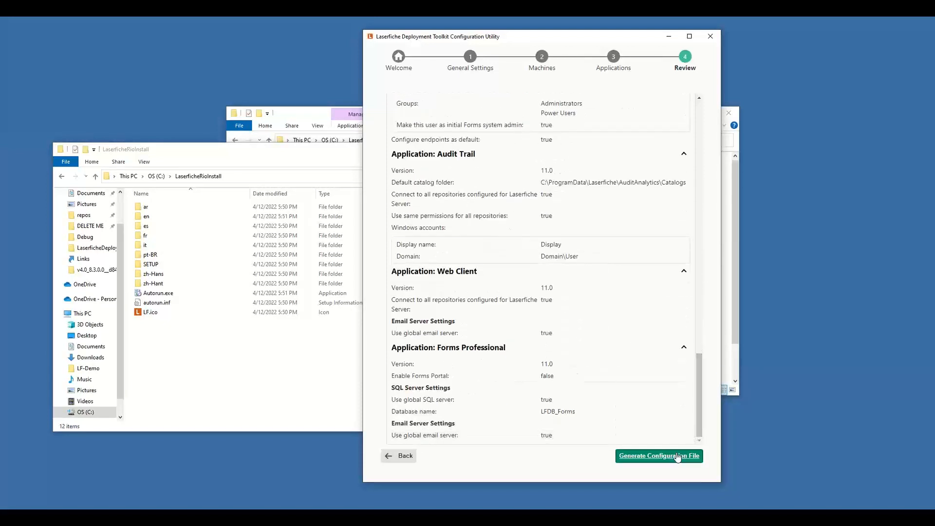
click(653, 460)
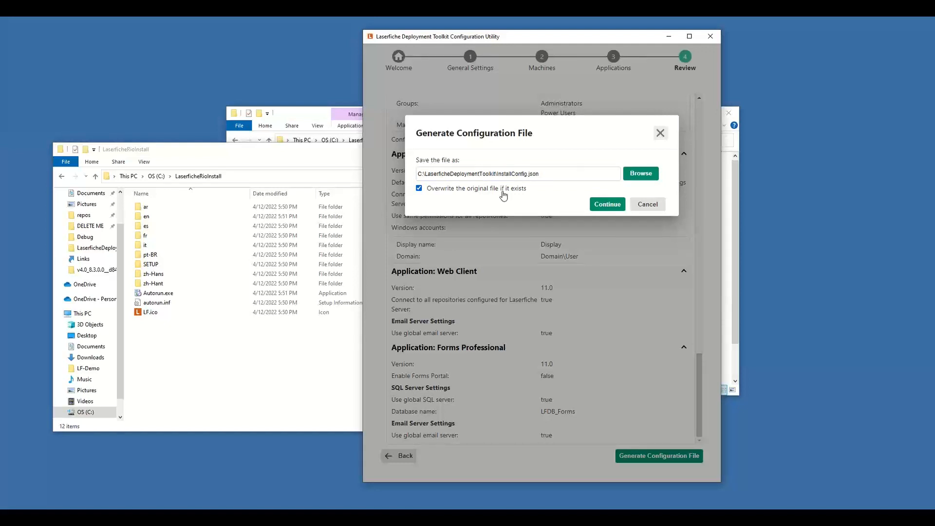
click(603, 205)
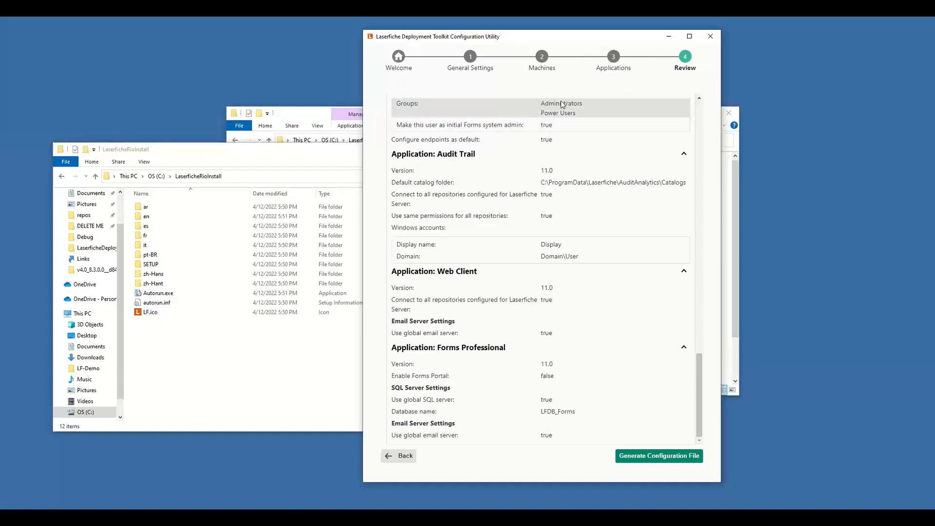
click(711, 39)
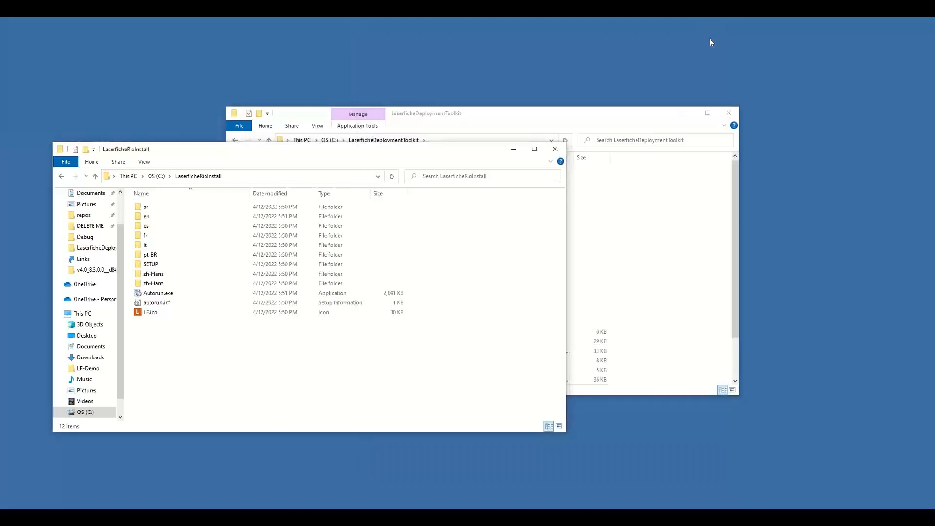
Step: Open the generated InstallConfig.json from the LaserficheDeploymentToolkit folder in Visual Studio Code
click(575, 113)
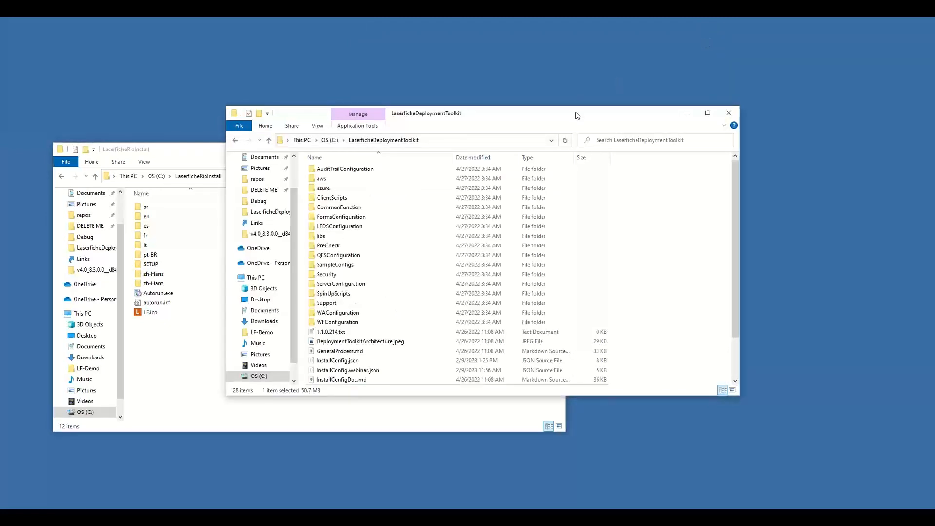
scroll(395, 319, down, 2)
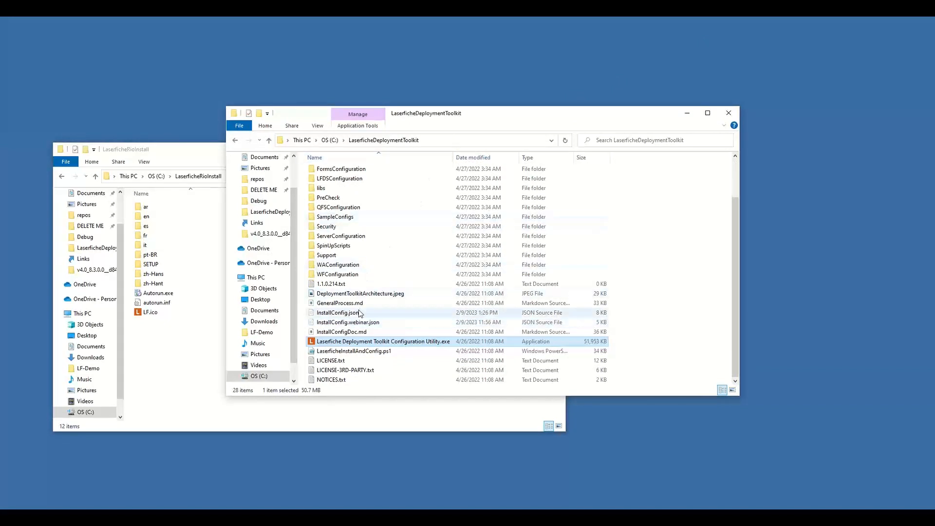
click(341, 313)
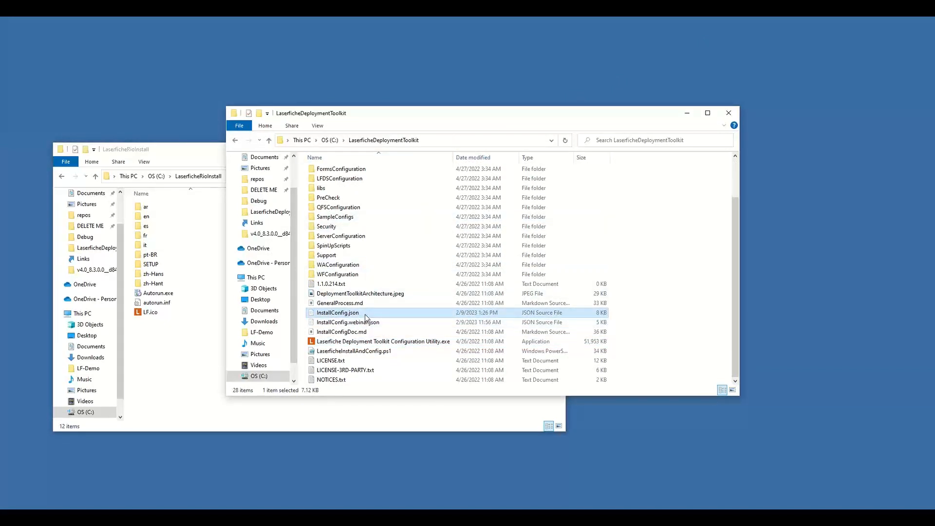
right_click(366, 316)
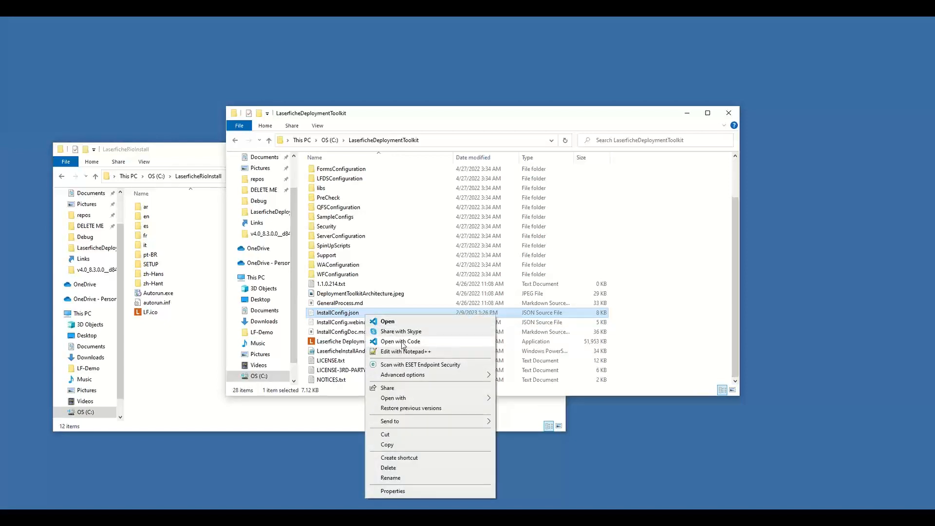
click(401, 342)
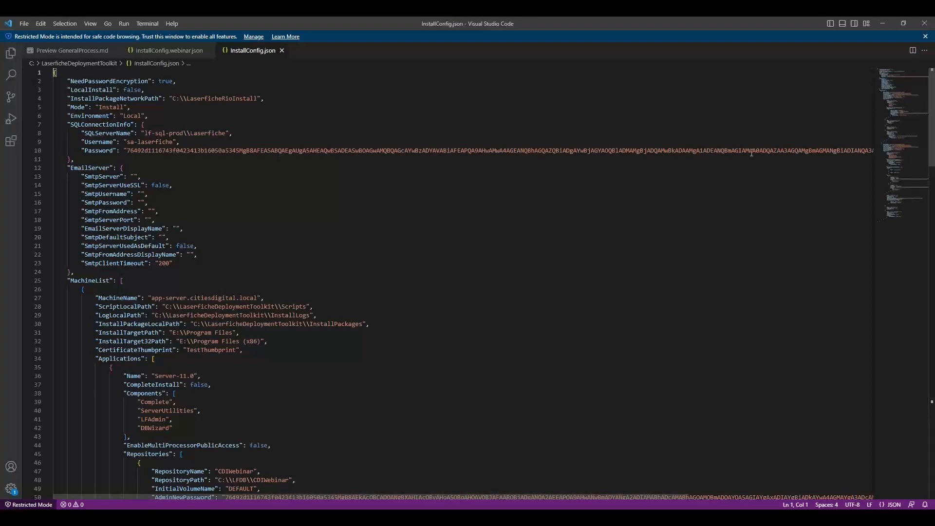
Step: Change the first machine's MachineName to app-test-server.citiesdigital.local in the MachineList of the configuration file
scroll(311, 238, down, 2)
scroll(310, 238, down, 3)
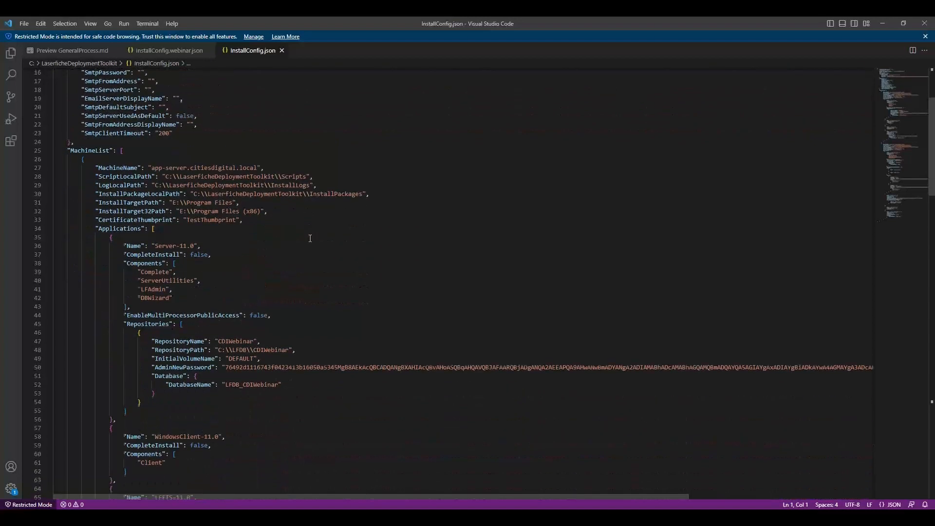
click(167, 167)
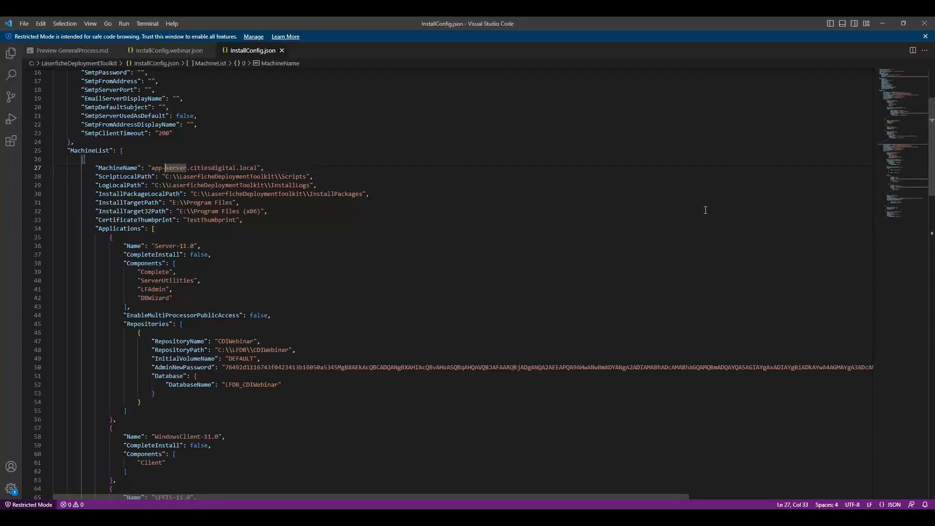
text(test-)
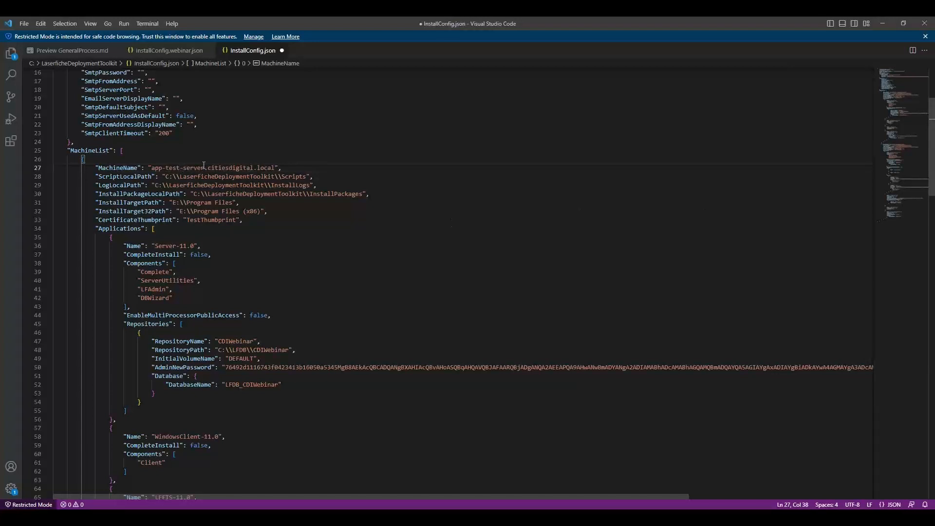
shift+click(165, 167)
key(BackSpace)
key(ctrl+z)
Step: Change the second machine's MachineName to web-test-server.citiesdigital.local, undoing any misplaced paste above it
scroll(425, 282, down, 3)
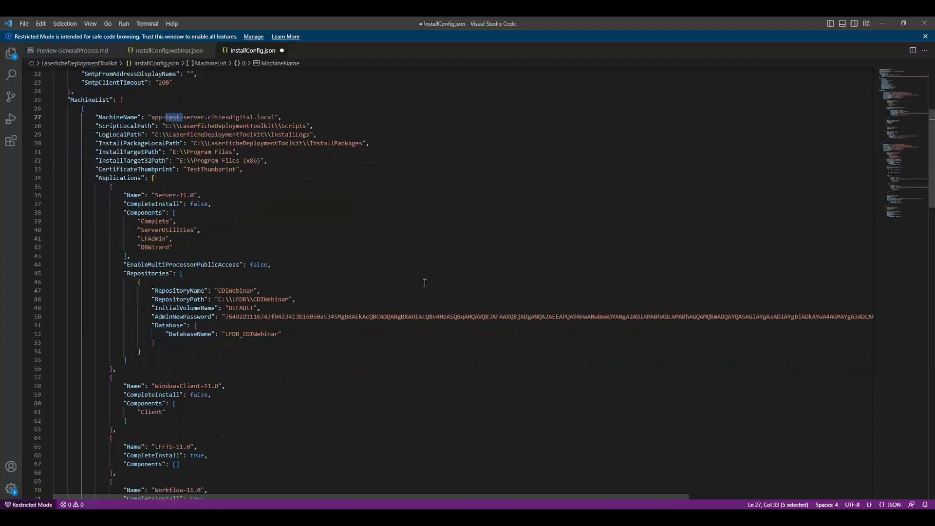
scroll(425, 282, down, 12)
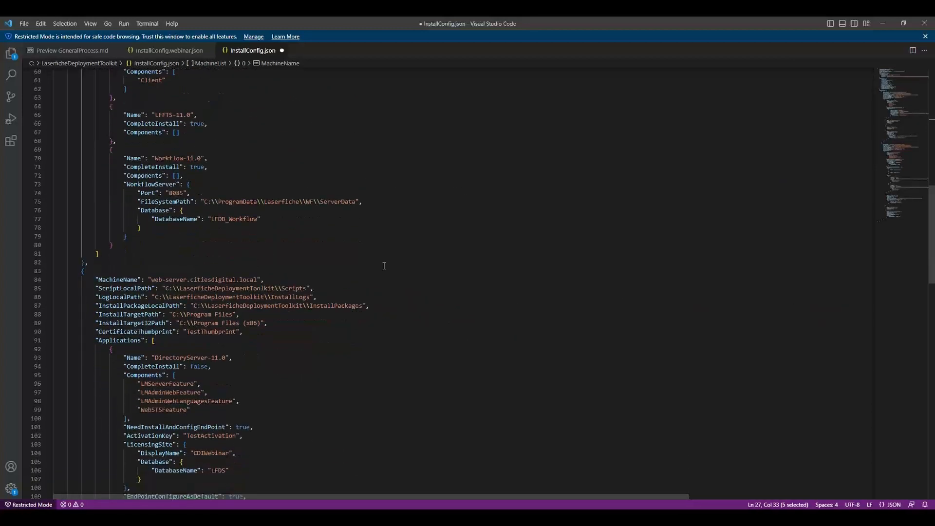
click(171, 282)
text("MachineName": "app-server.citiesdigital.local",)
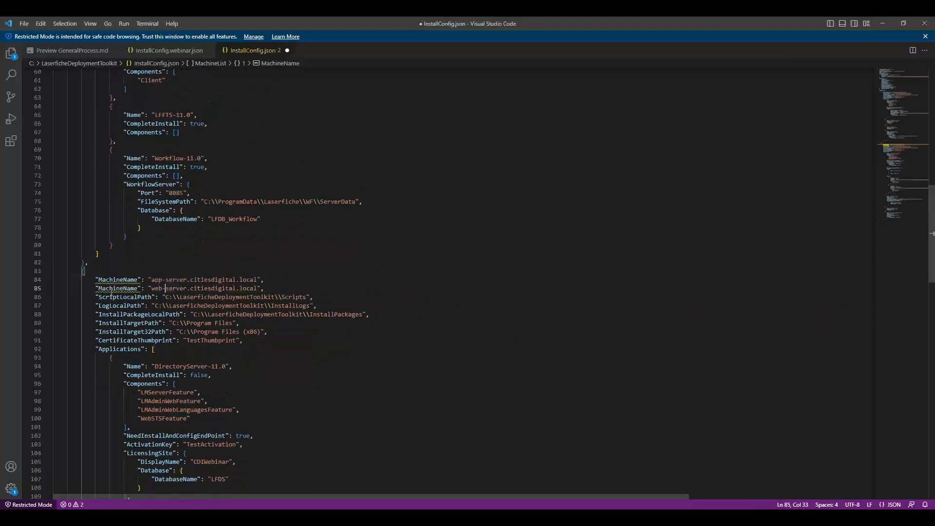
key(ctrl+z)
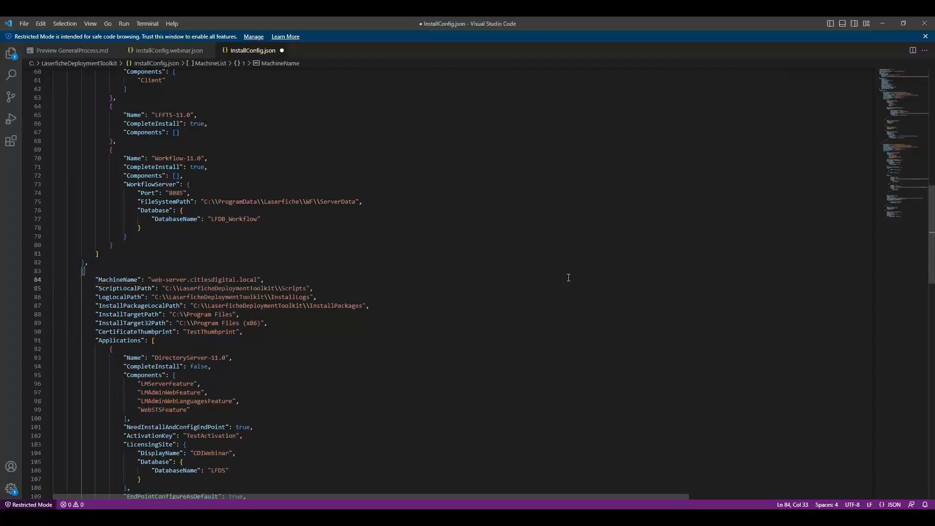
text(test)
Step: Save the edited configuration as a separate file named InstallConfig.test.json in the LaserficheDeploymentToolkit folder
click(25, 22)
click(53, 183)
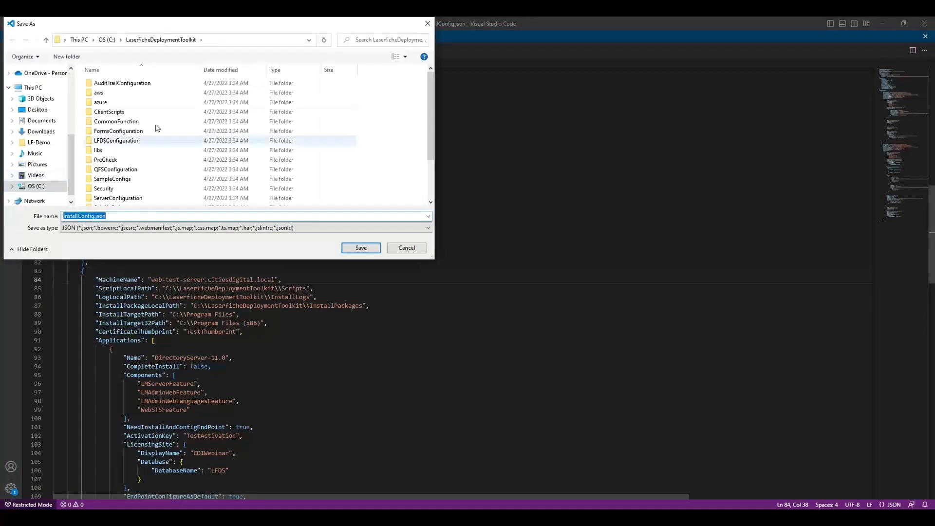
click(98, 216)
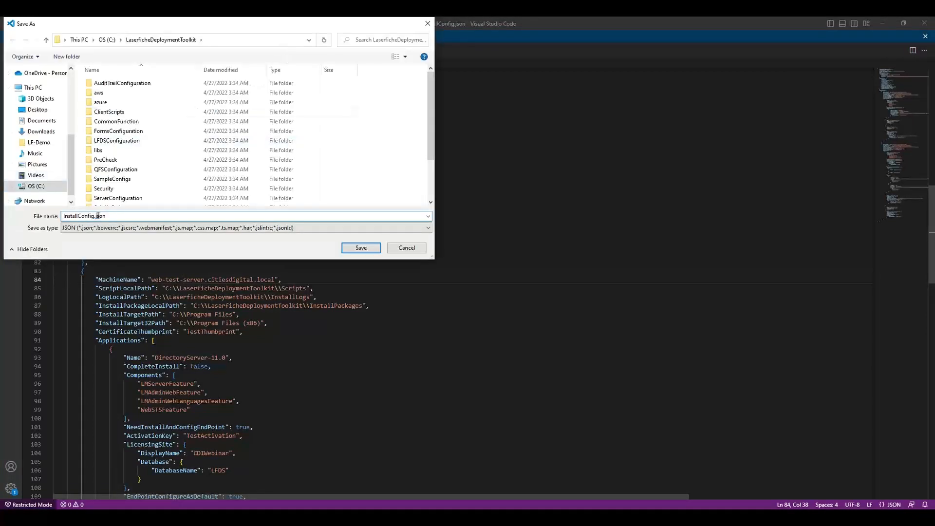
text(test.)
key(Return)
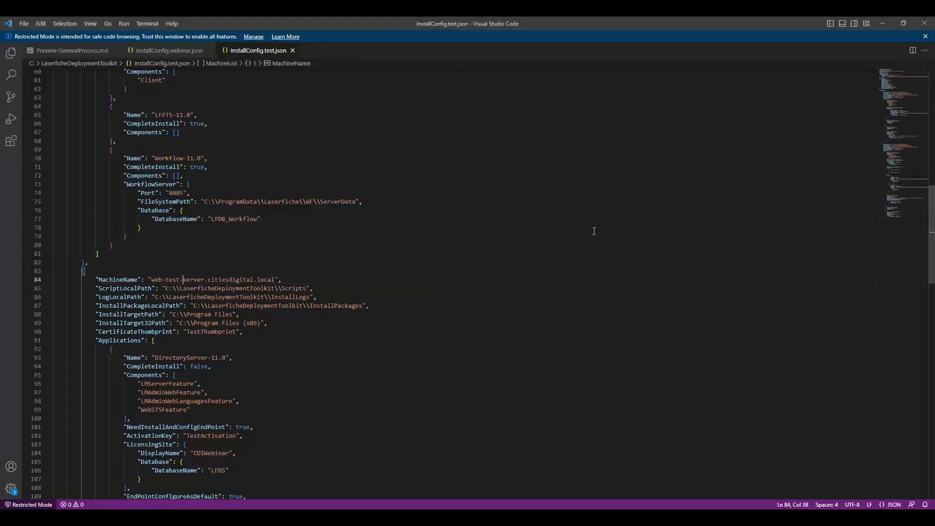
Step: Read the deployment overview, architecture diagram and the central and client machine prerequisites in the GeneralProcess.md preview
click(60, 52)
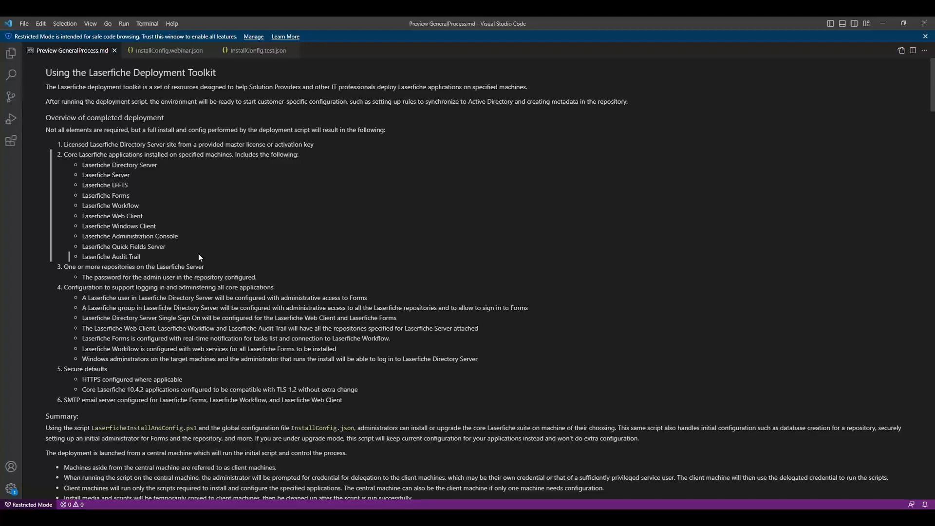
scroll(198, 253, down, 3)
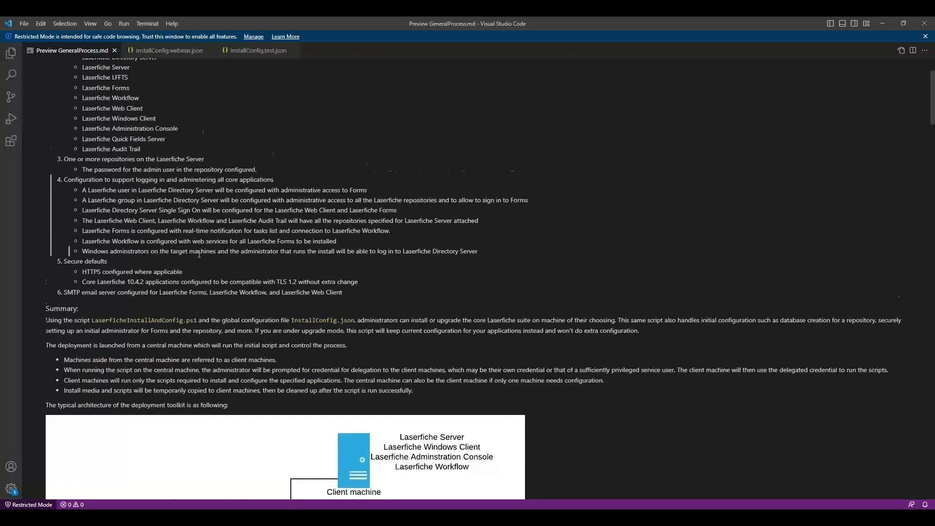
scroll(199, 253, down, 5)
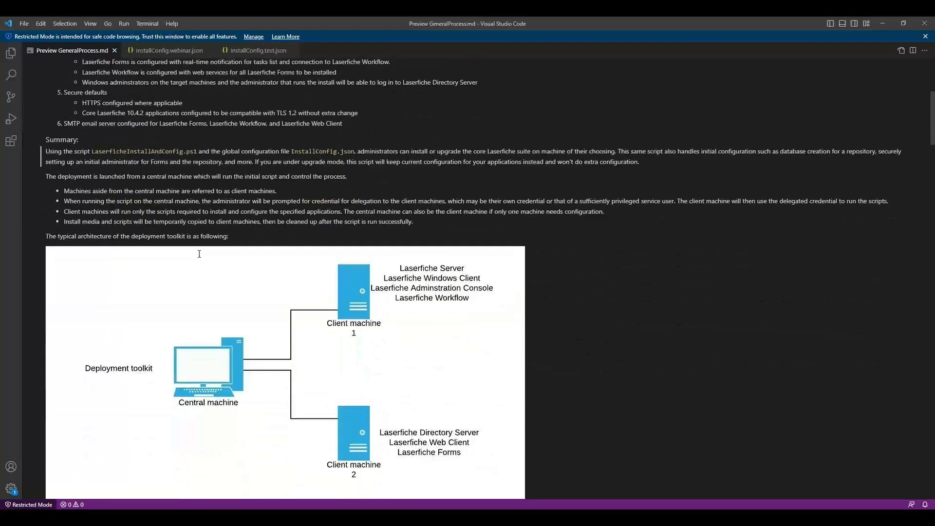
scroll(199, 253, down, 6)
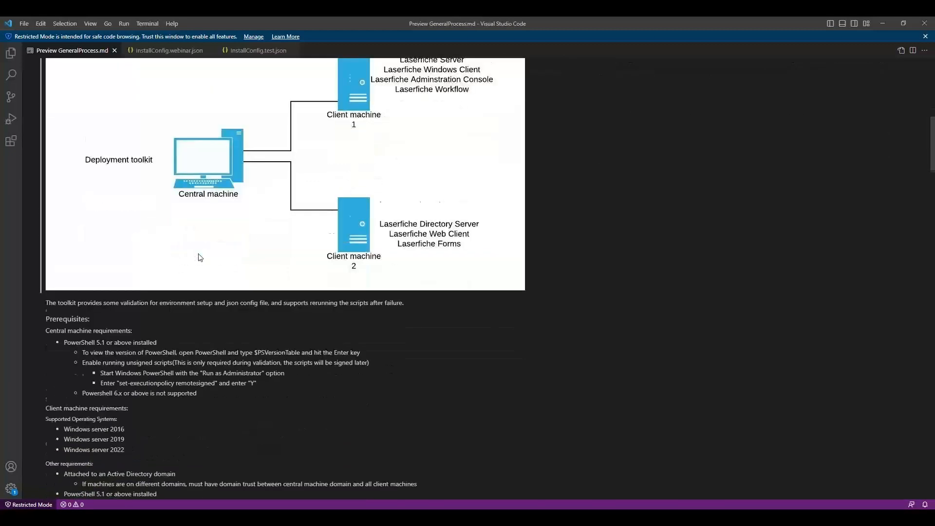
scroll(199, 254, down, 4)
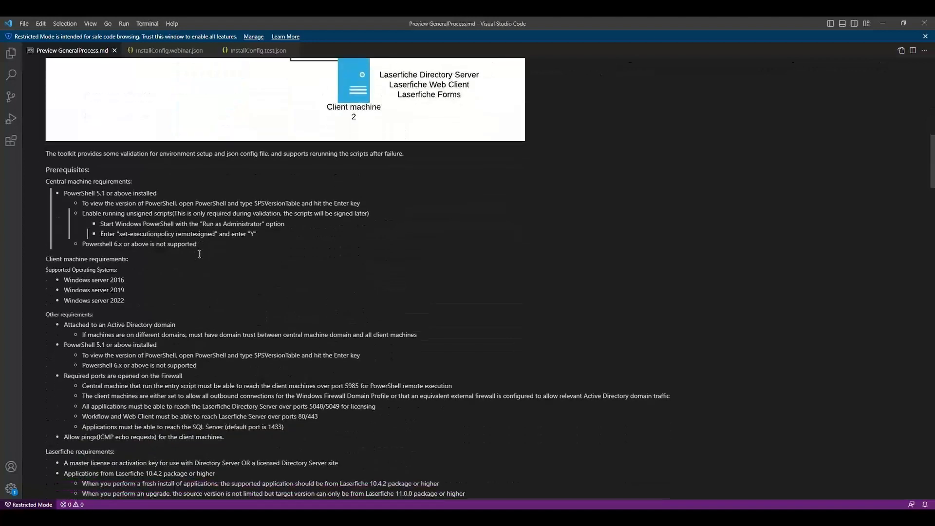
scroll(199, 253, down, 3)
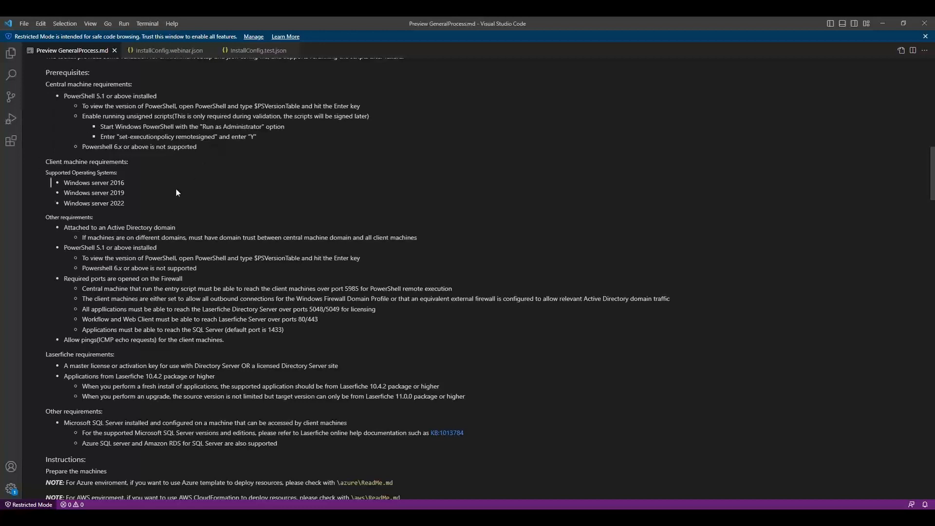
scroll(166, 206, down, 2)
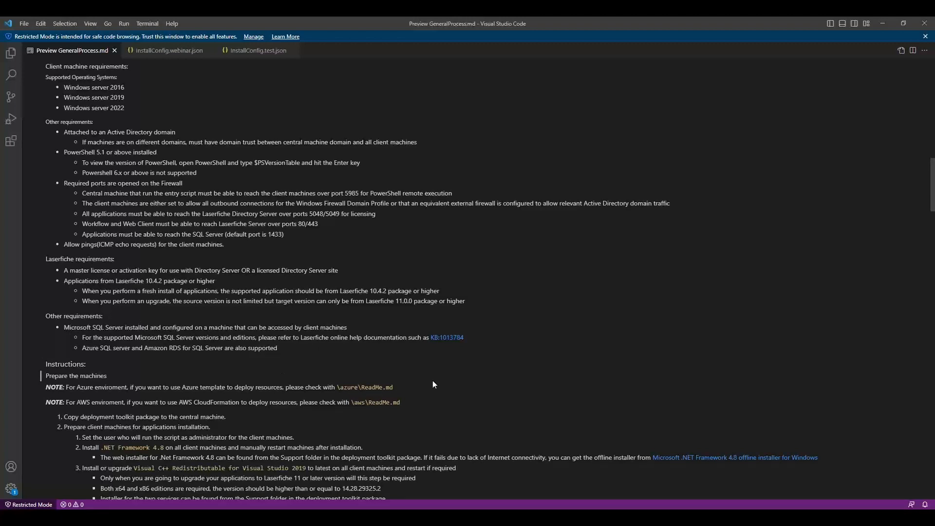
Step: Read the GeneralProcess.md instructions on preparing machines, the example configuration files, licensing and running the LaserficheInstallAndConfig script
scroll(434, 385, down, 1)
scroll(434, 384, down, 1)
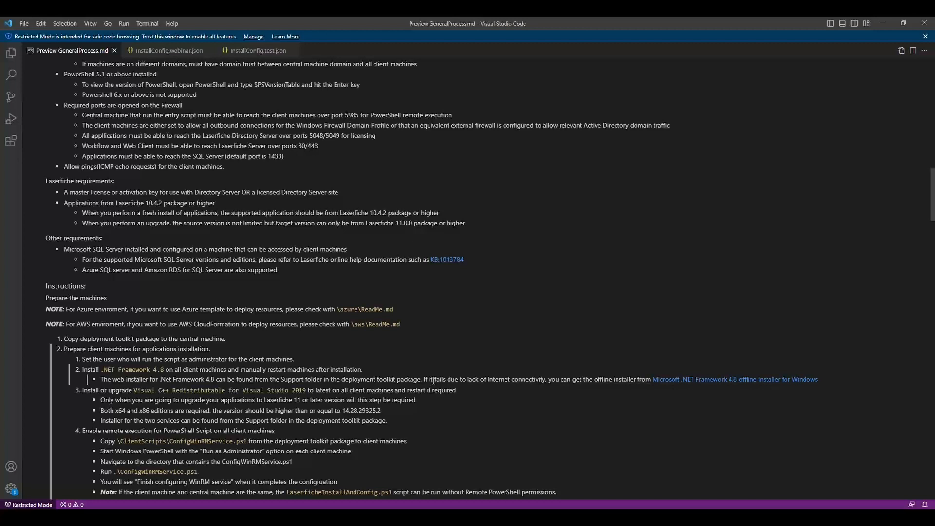
scroll(434, 381, down, 5)
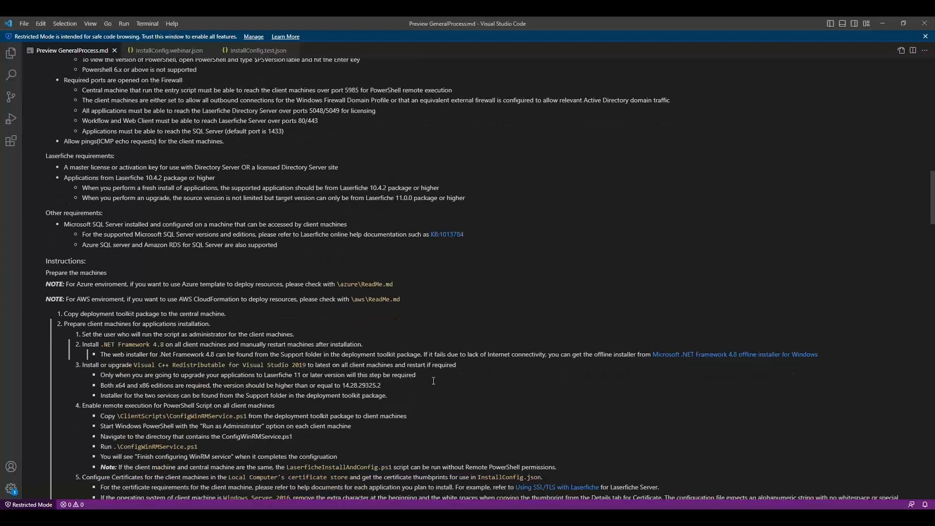
scroll(433, 380, down, 3)
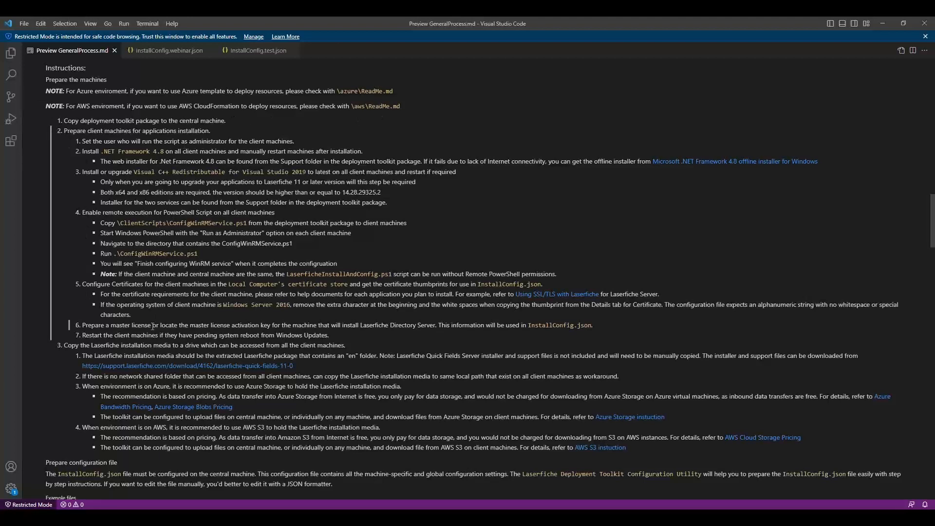
scroll(152, 328, down, 3)
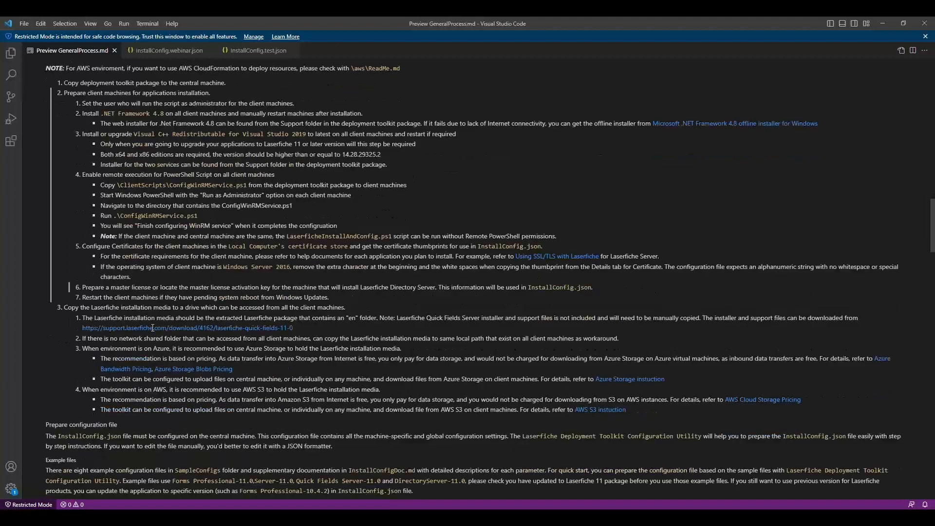
scroll(152, 328, down, 6)
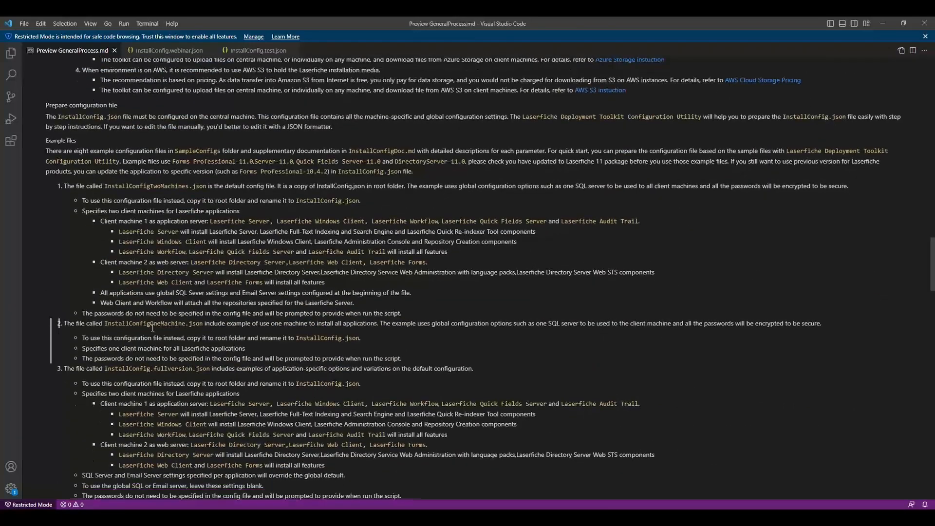
scroll(191, 322, down, 2)
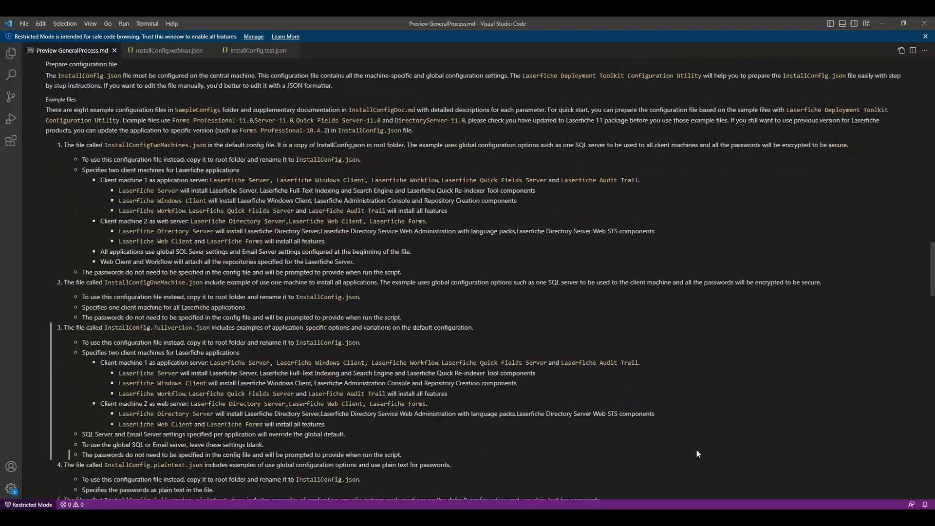
scroll(697, 453, down, 6)
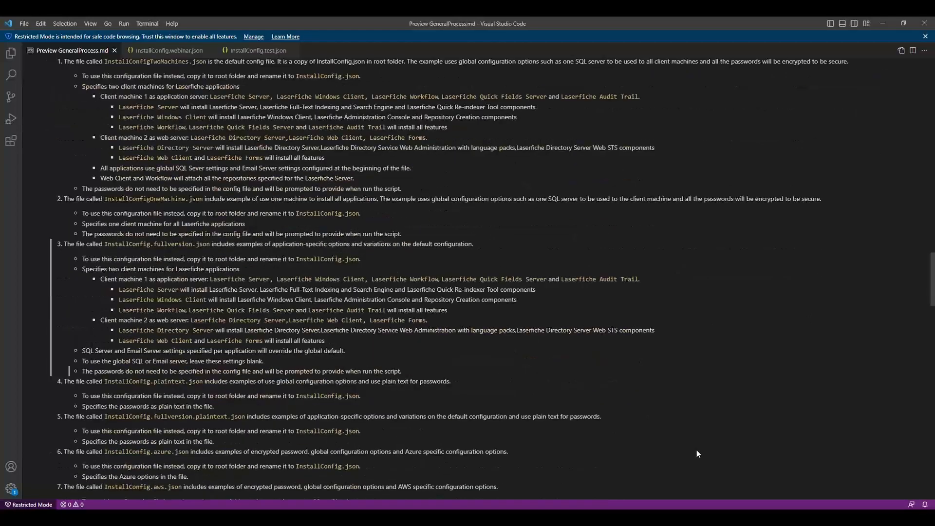
scroll(696, 453, down, 5)
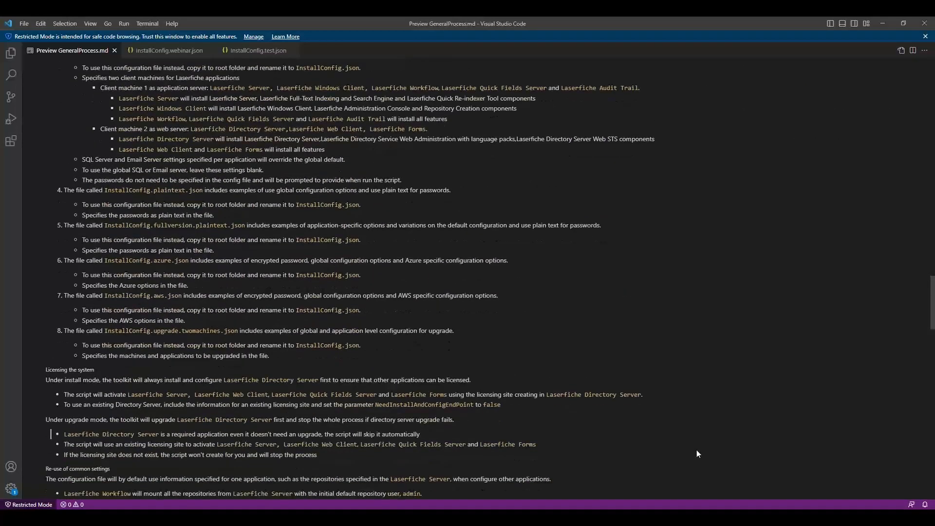
scroll(697, 452, down, 3)
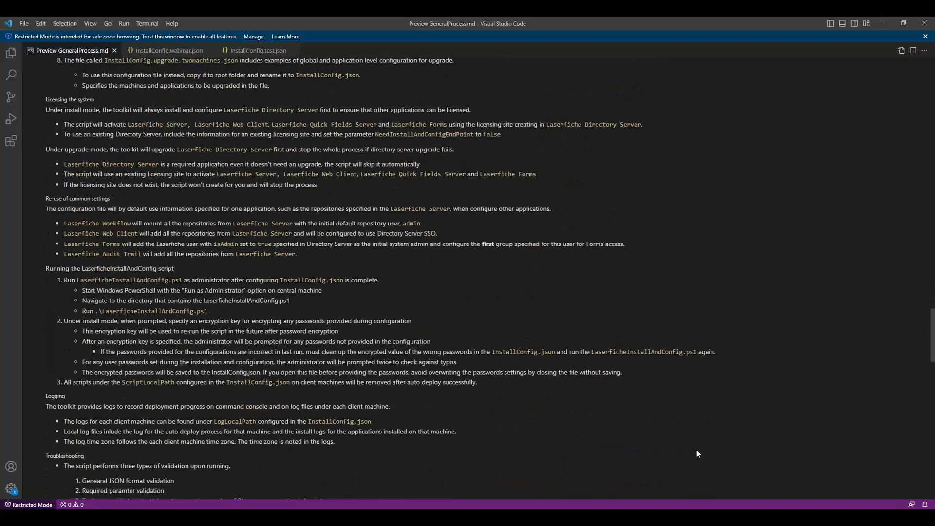
Step: Read the logging, troubleshooting and Azure Storage sections of the GeneralProcess.md preview, and minimize the editor
scroll(697, 454, down, 2)
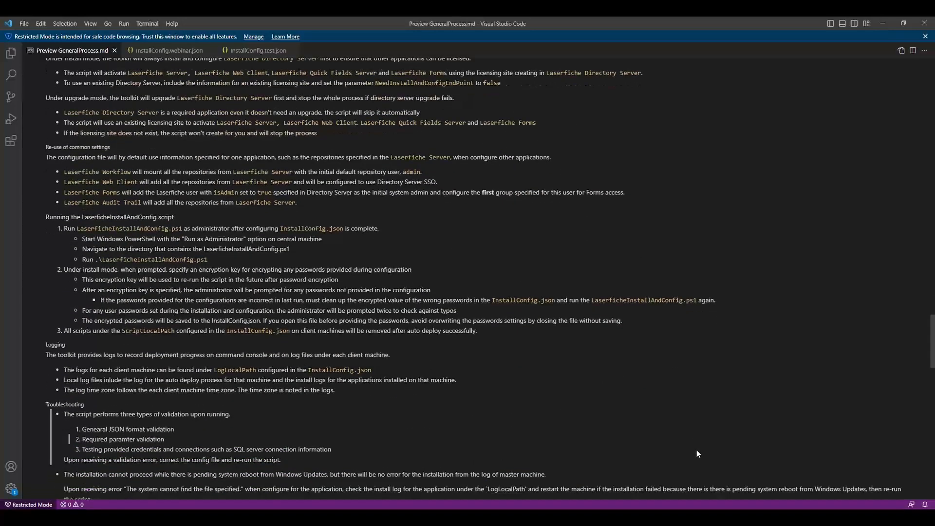
scroll(697, 453, down, 5)
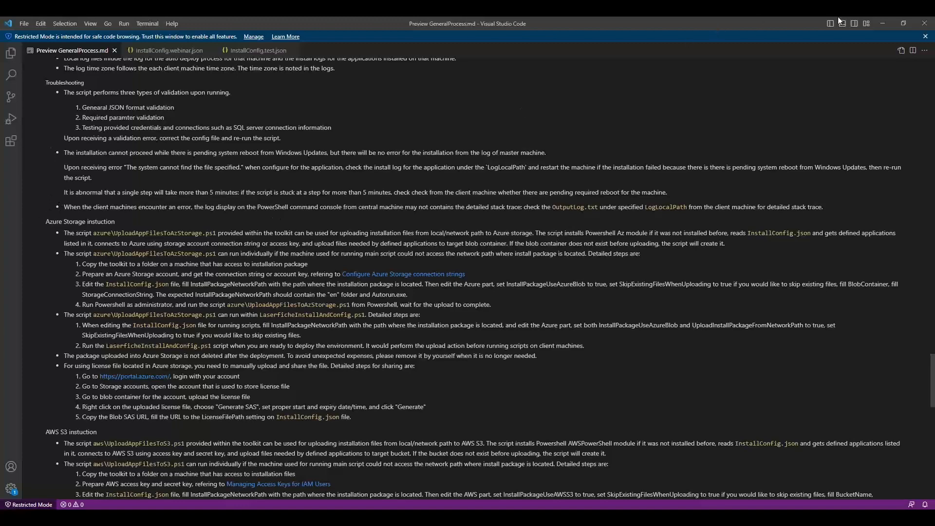
click(884, 23)
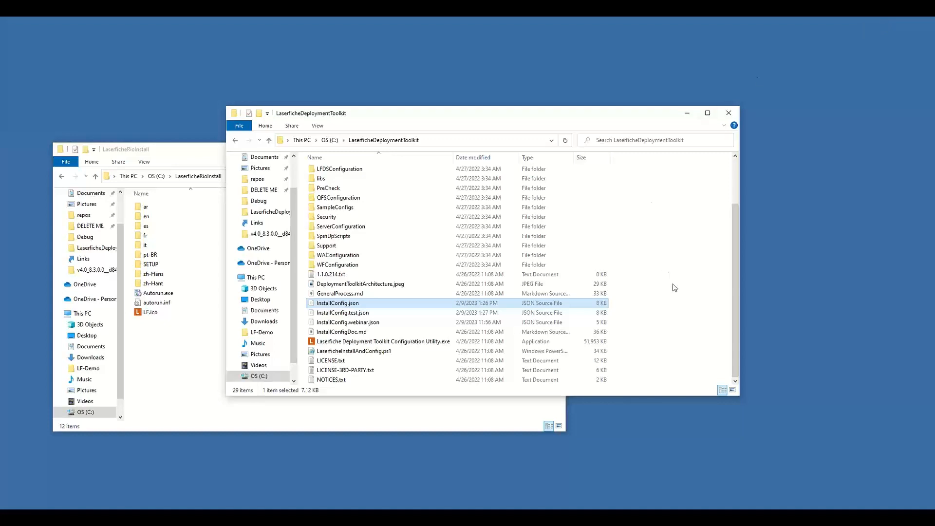
Step: Open Windows PowerShell as administrator in the LaserficheDeploymentToolkit folder and move its window clear of the file list
click(240, 126)
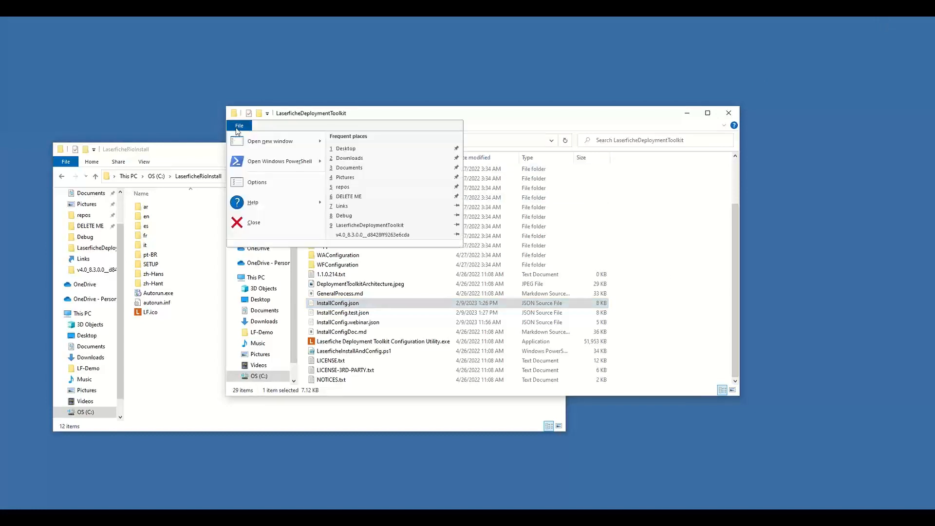
mouse_move(297, 167)
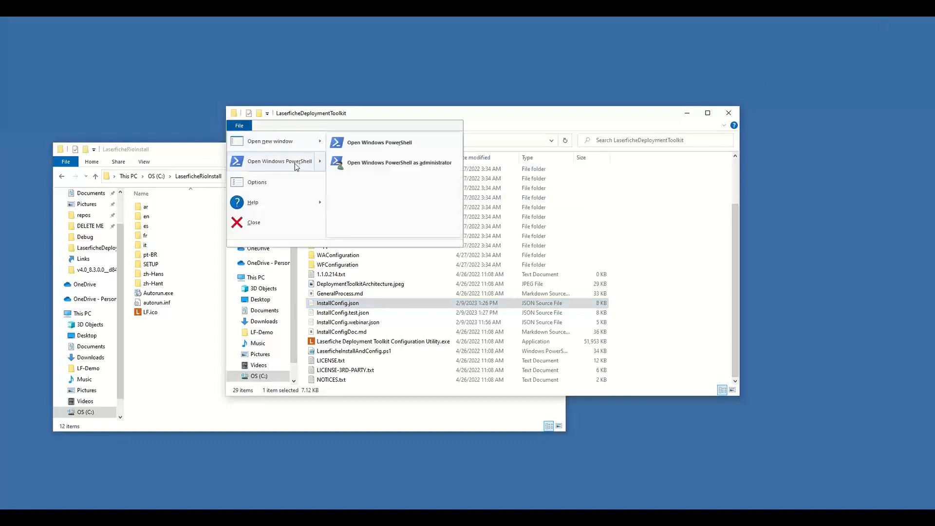
click(385, 165)
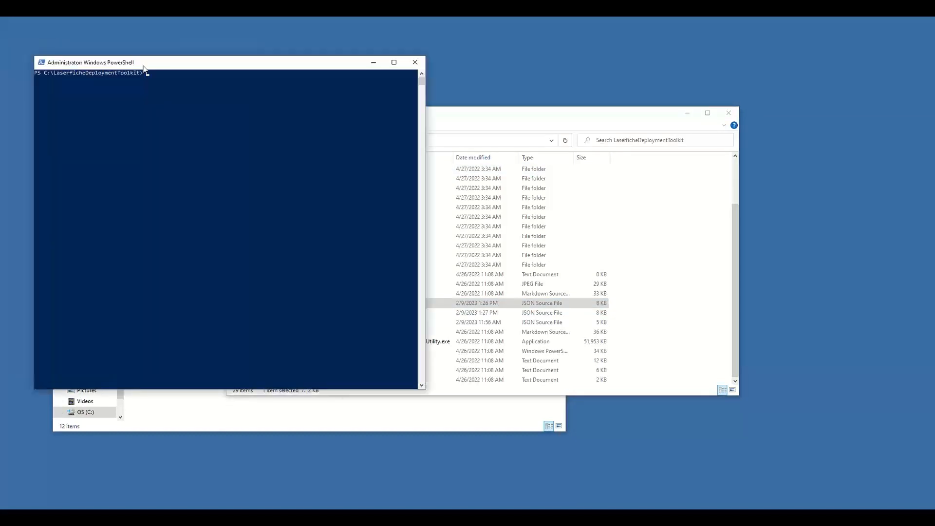
drag(152, 67, 587, 74)
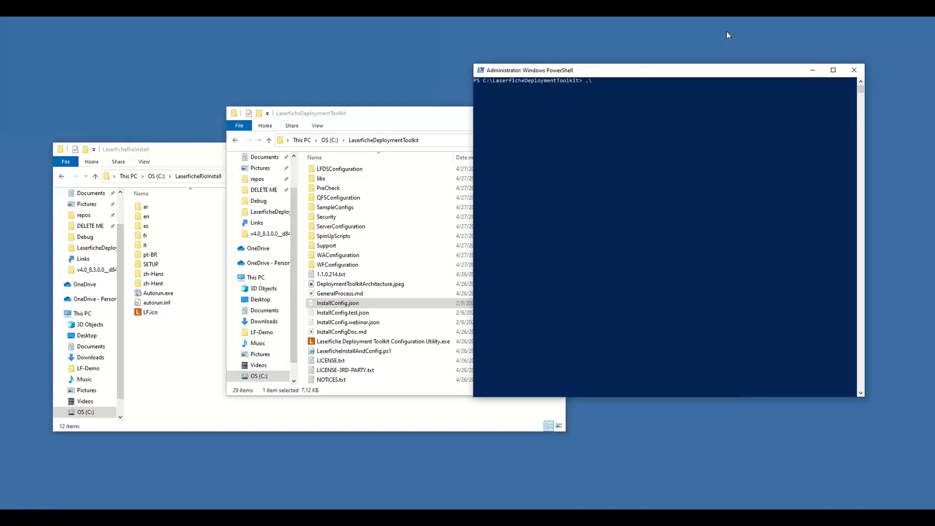
Step: Run .\LaserficheInstallAndConfig.ps1 and provide the encryption key for the configuration passwords
text(LaserficheInstallAndConfig.ps1)
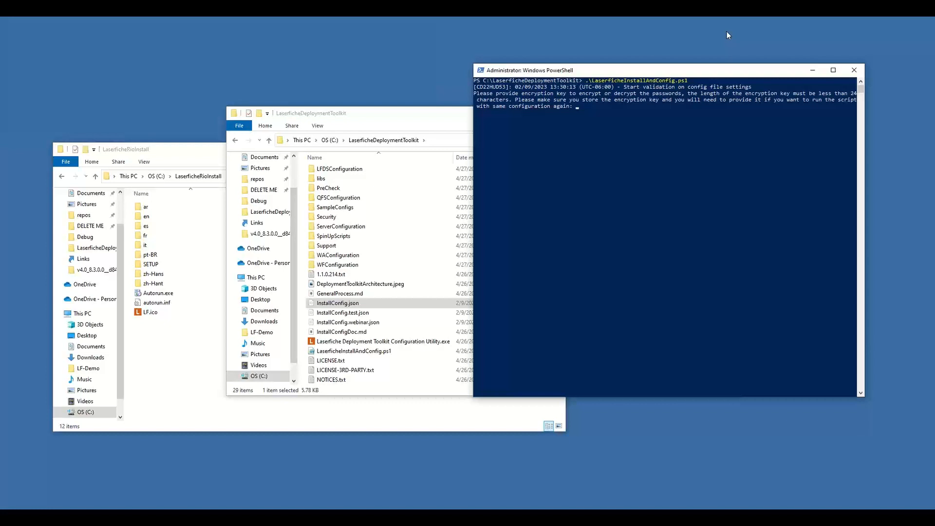
text(****)
key(Return)
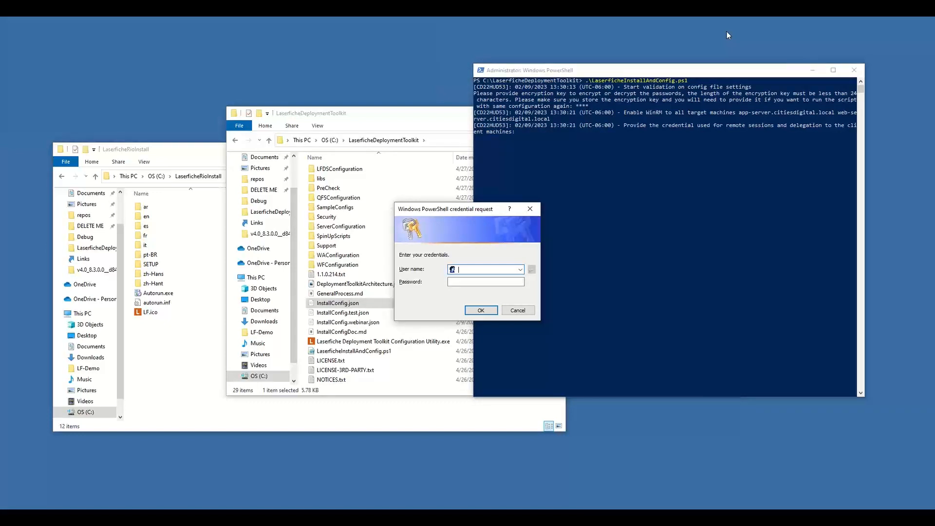
Step: Submit the domain account's user name and password as the credential for remote sessions to the client machines
text(cities)
key(Down)
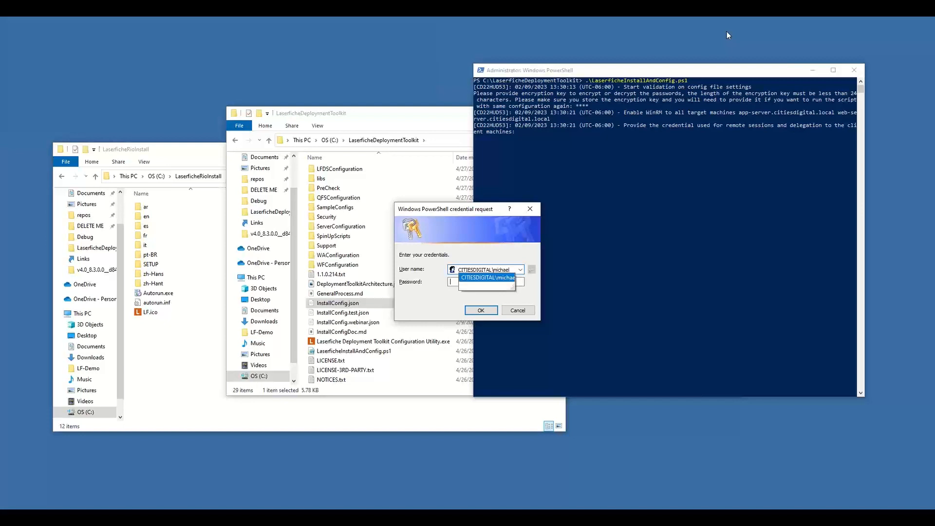
key(Tab)
text(••••••••••)
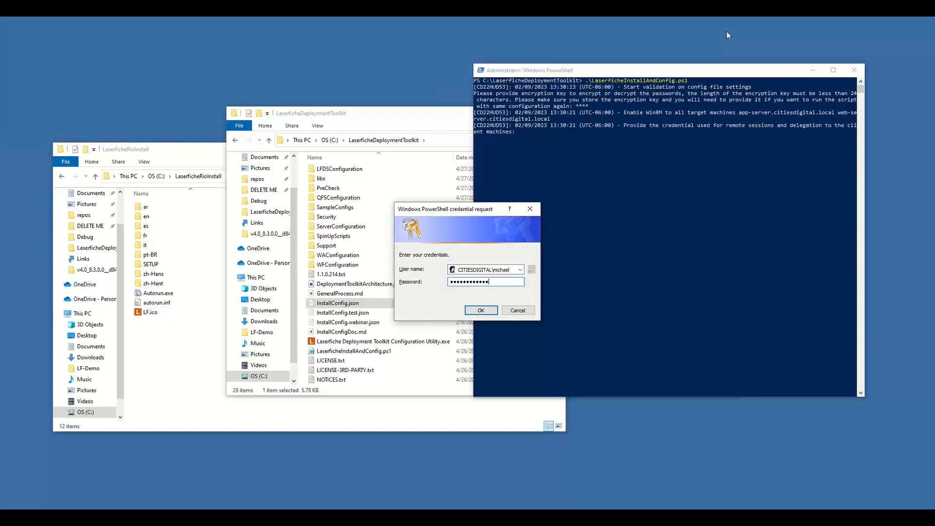
key(Return)
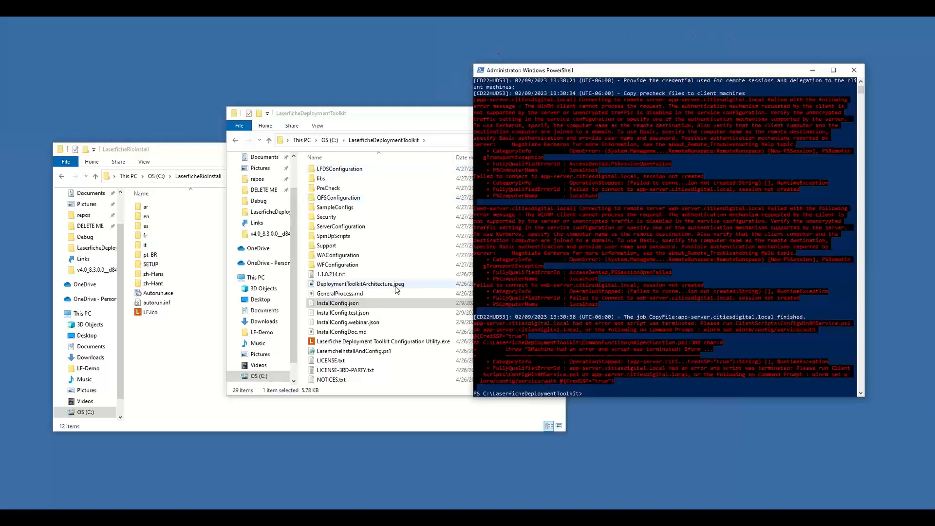
Step: Launch Laserfiche Deployment Toolkit Configuration Utility.exe from the toolkit folder and move its window toward the middle of the desktop
click(407, 343)
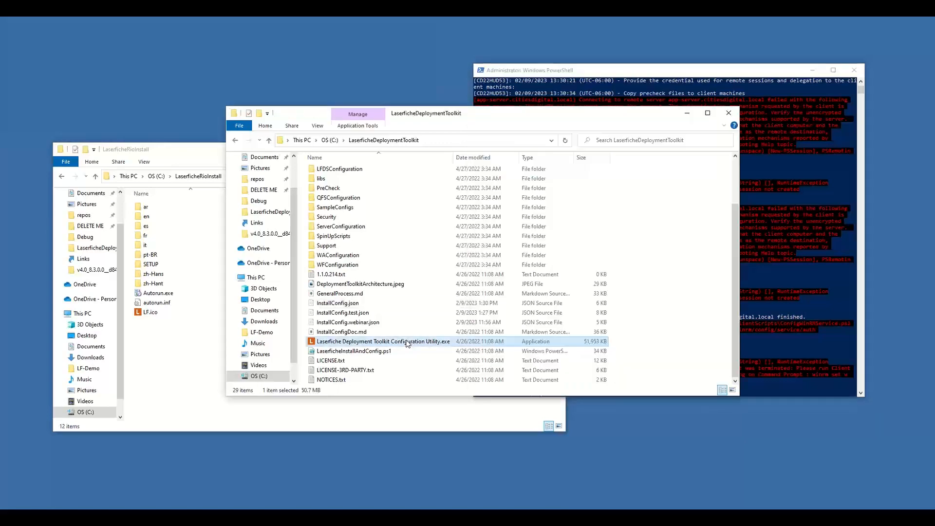
double_click(408, 343)
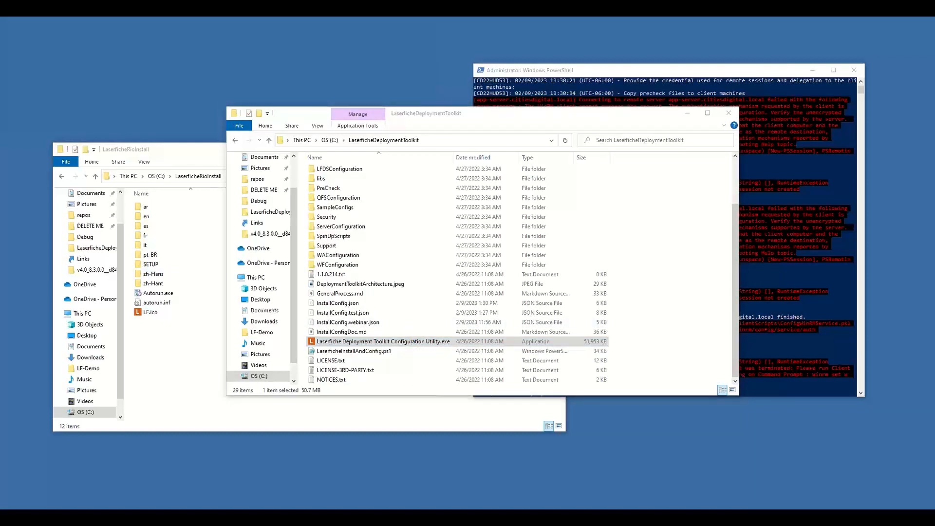
drag(122, 30, 424, 55)
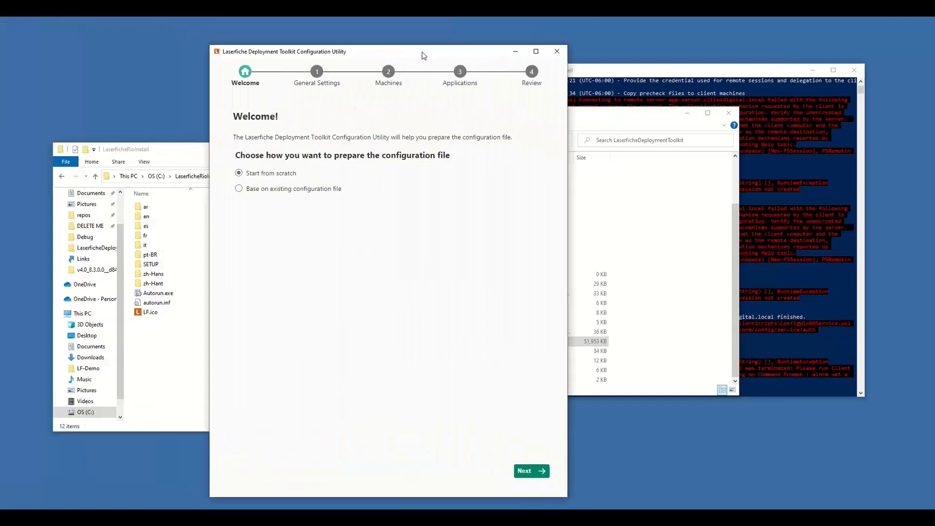
Step: Base the configuration on the existing InstallConfig.json file and decrypt it with the encryption key
click(303, 191)
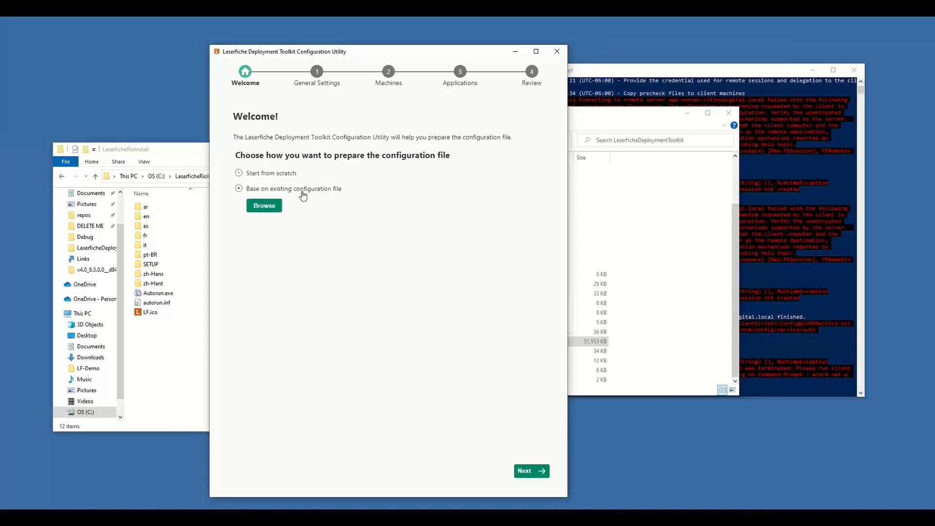
click(269, 206)
scroll(376, 213, down, 2)
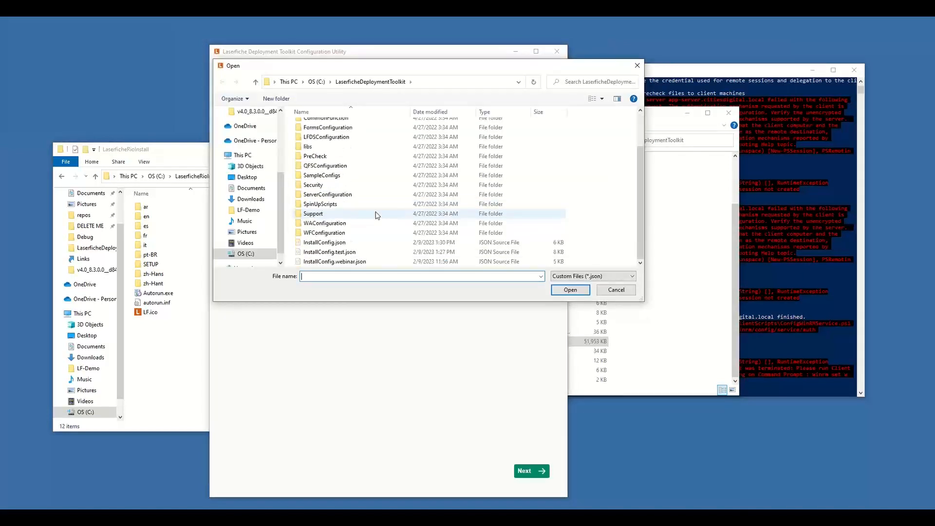
click(361, 245)
click(570, 291)
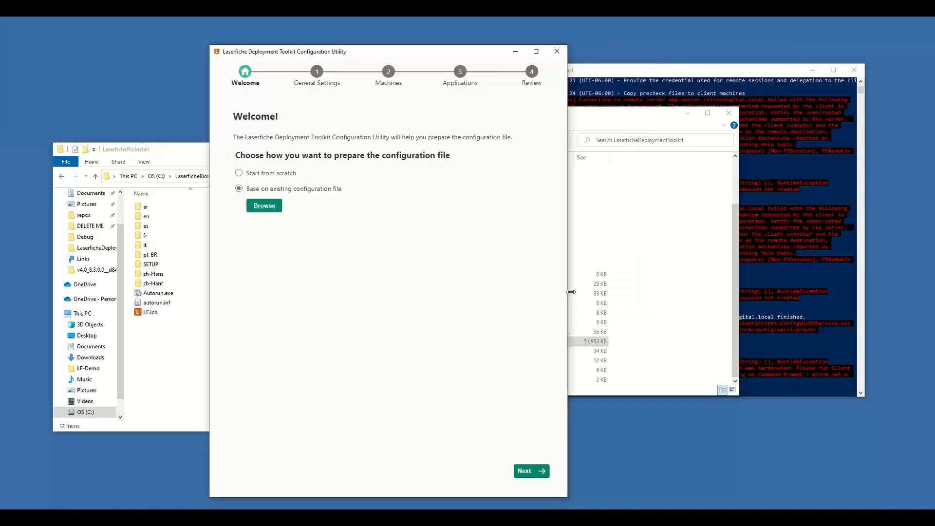
click(424, 177)
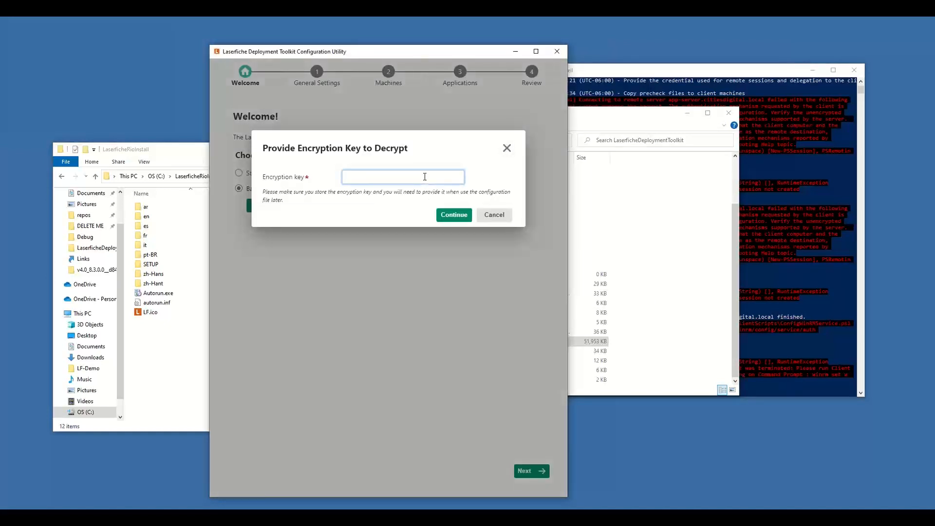
text(••••)
click(453, 219)
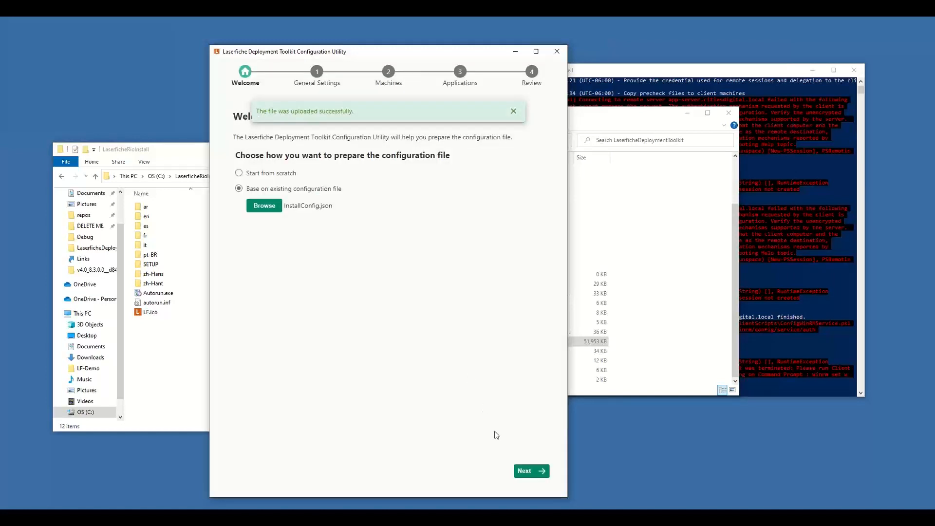
Step: Review the loaded general settings and expand the machine settings of app-server.citiesdigital.local and web-server.citiesdigital.local
click(525, 470)
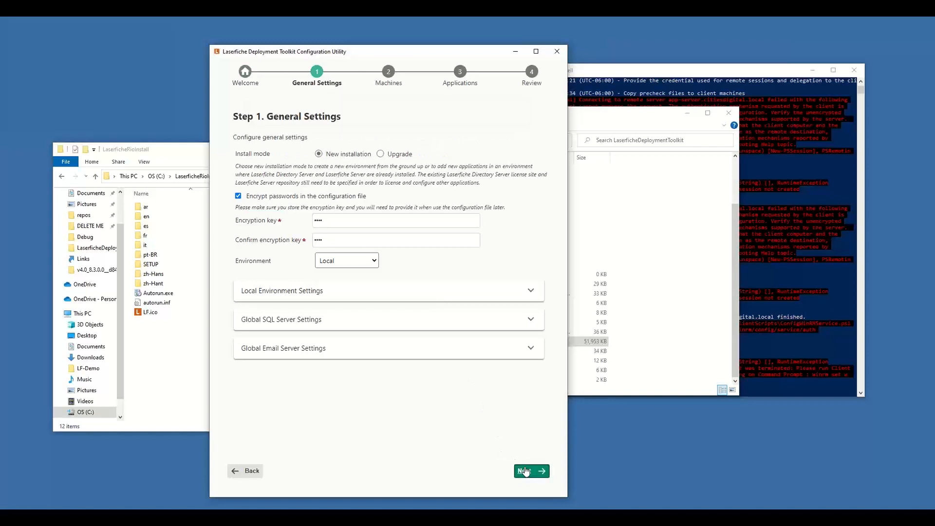
click(525, 471)
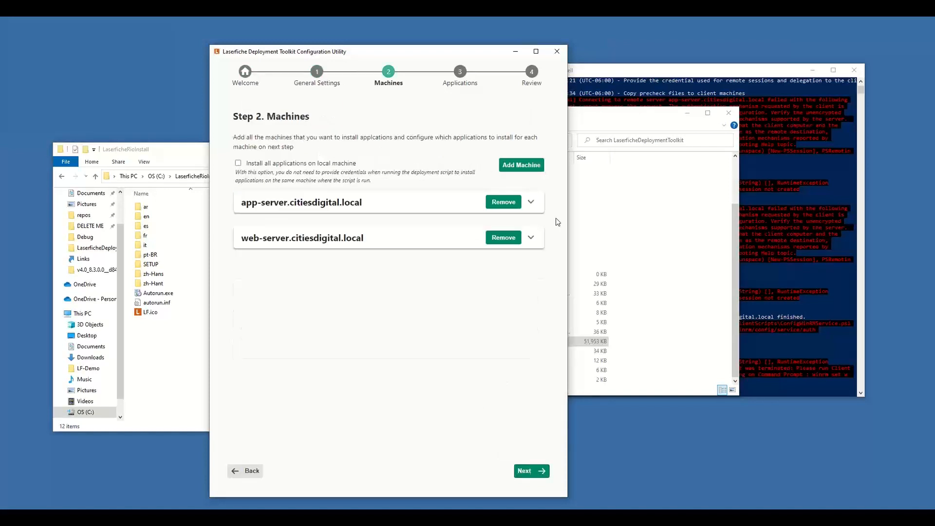
click(531, 201)
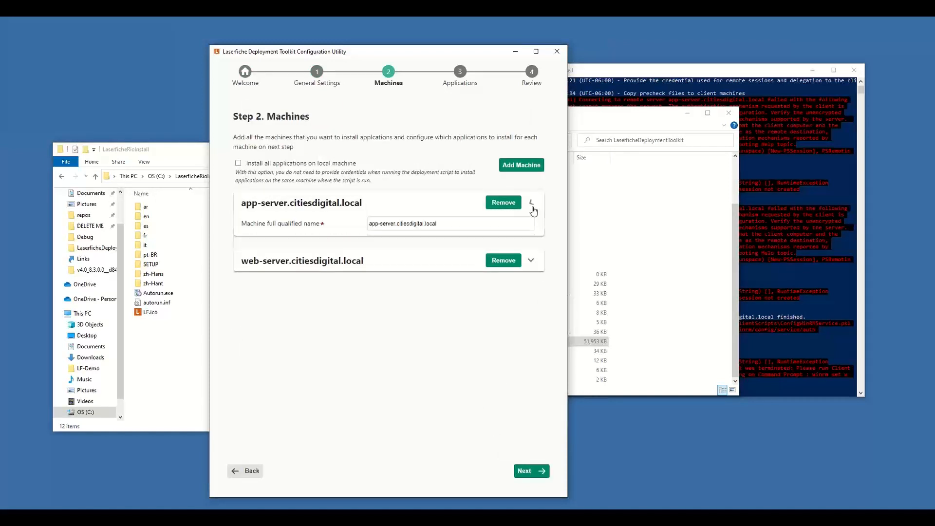
click(531, 373)
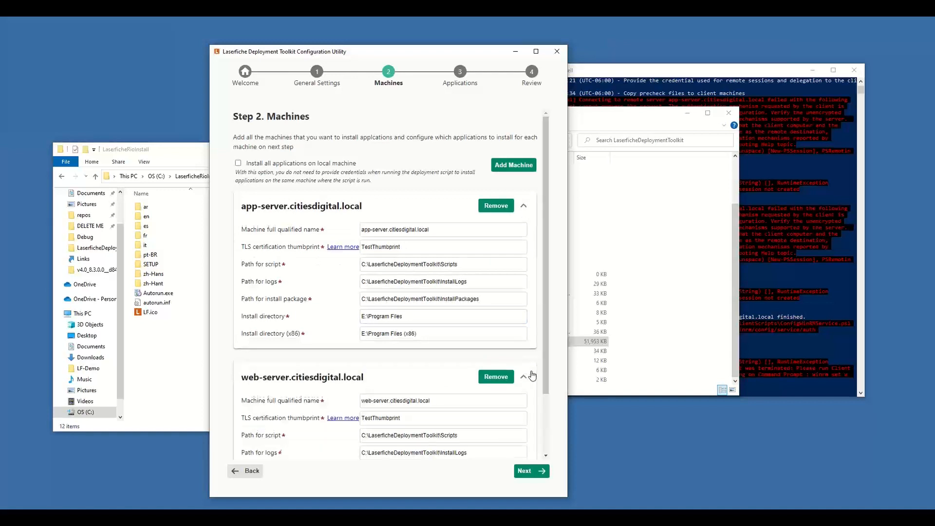
Step: Go on to the Applications stage and expand the application list of app-server.citiesdigital.local
click(530, 474)
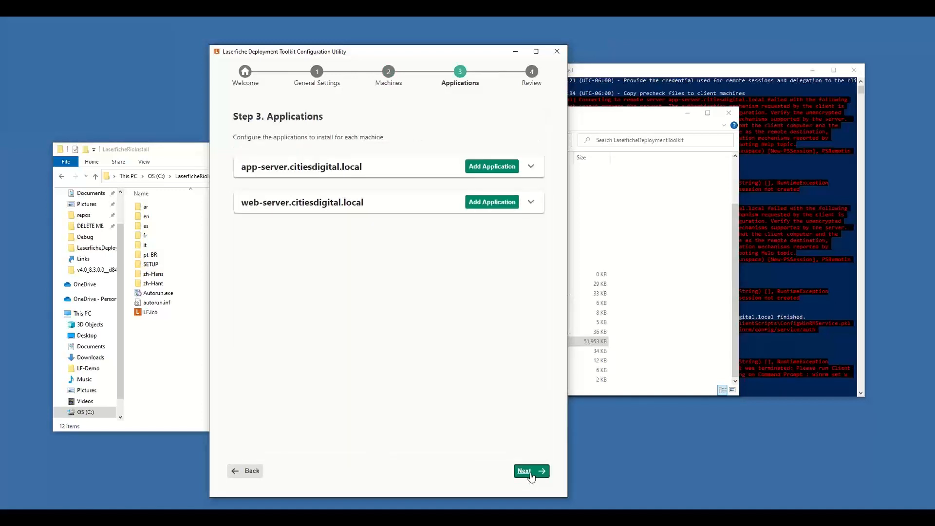
click(531, 167)
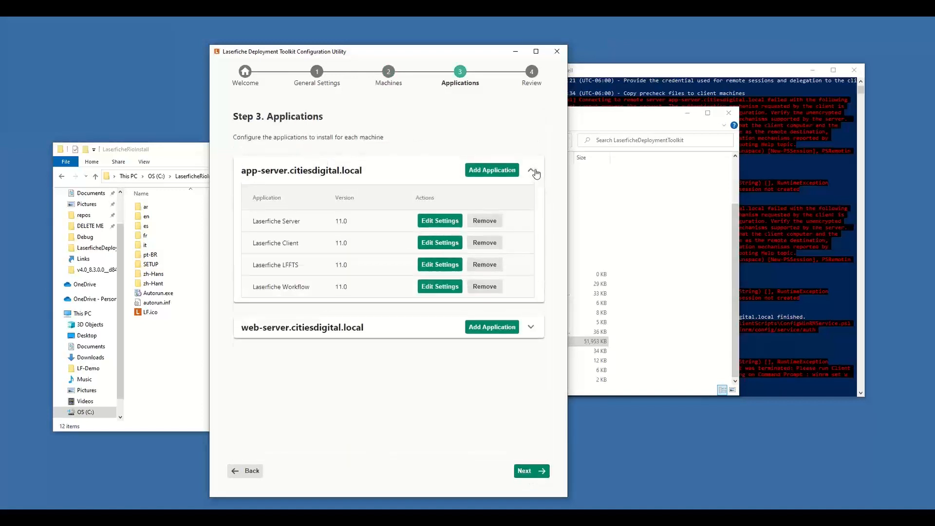